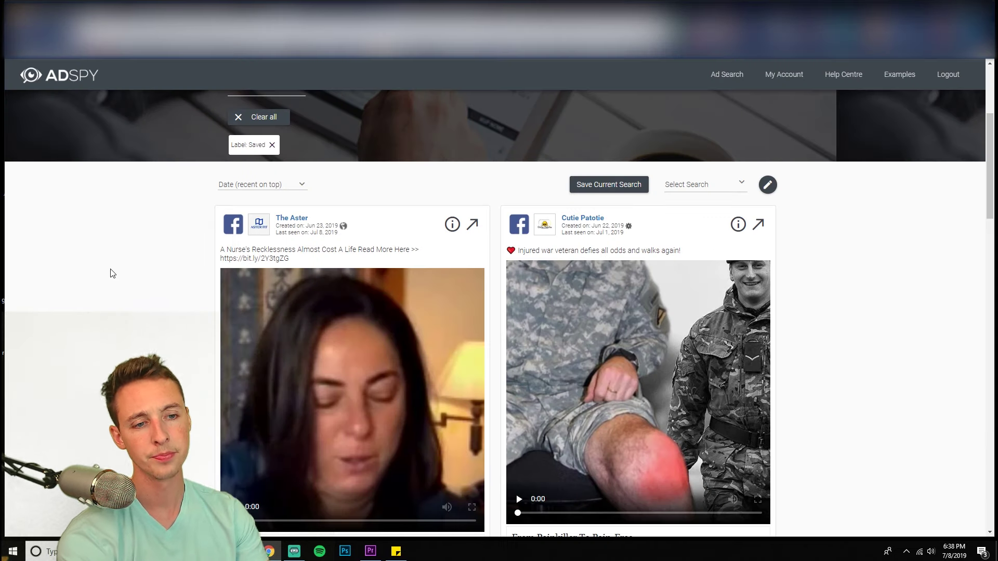
Step: Remove the Saved label filter and set Total likes to 4,000 through 100,000+
{"action": "scroll", "coordinate": [114, 285], "scroll_direction": "up", "scroll_amount": 4}
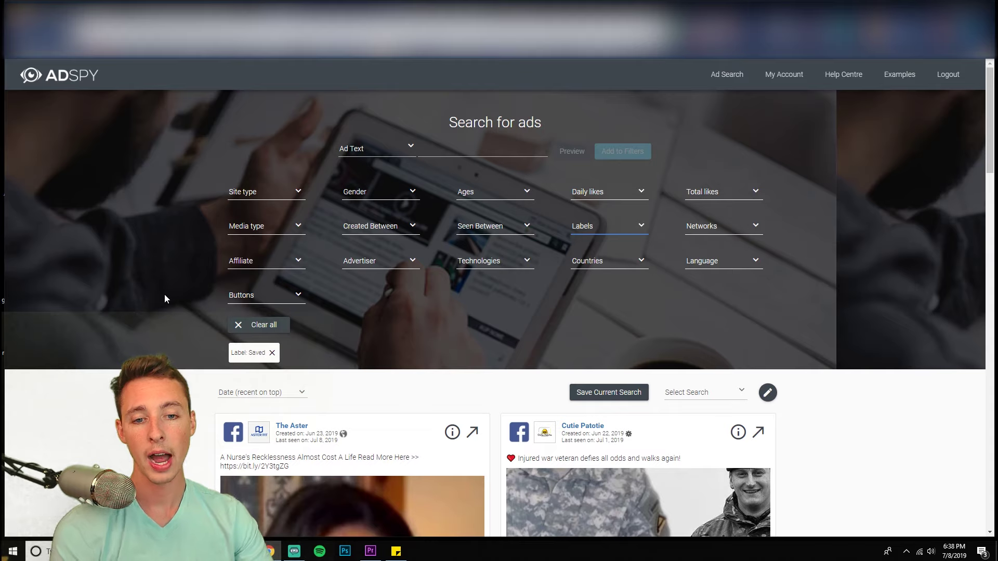
{"action": "left_click", "coordinate": [85, 76]}
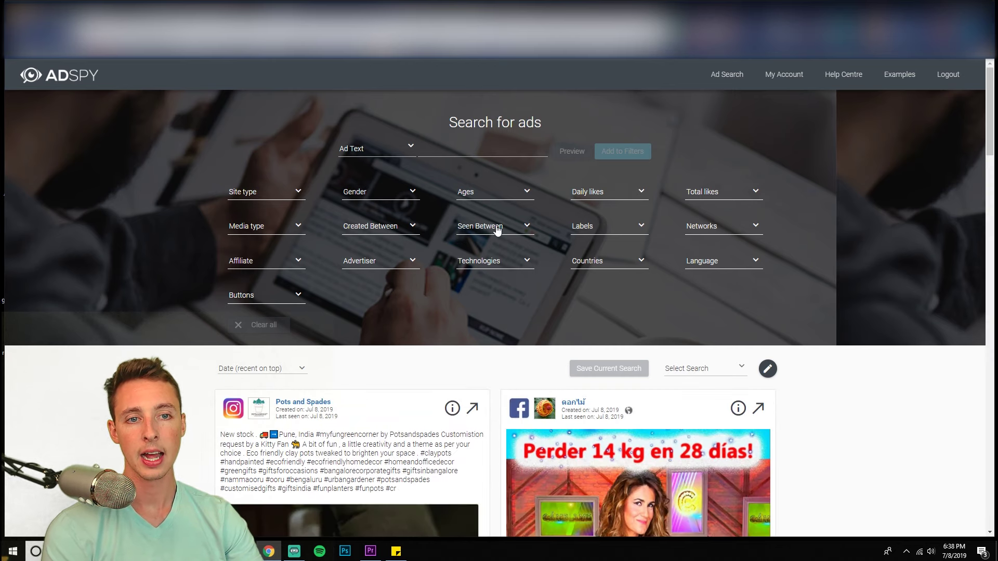
{"action": "left_click", "coordinate": [255, 195]}
{"action": "left_click", "coordinate": [188, 205]}
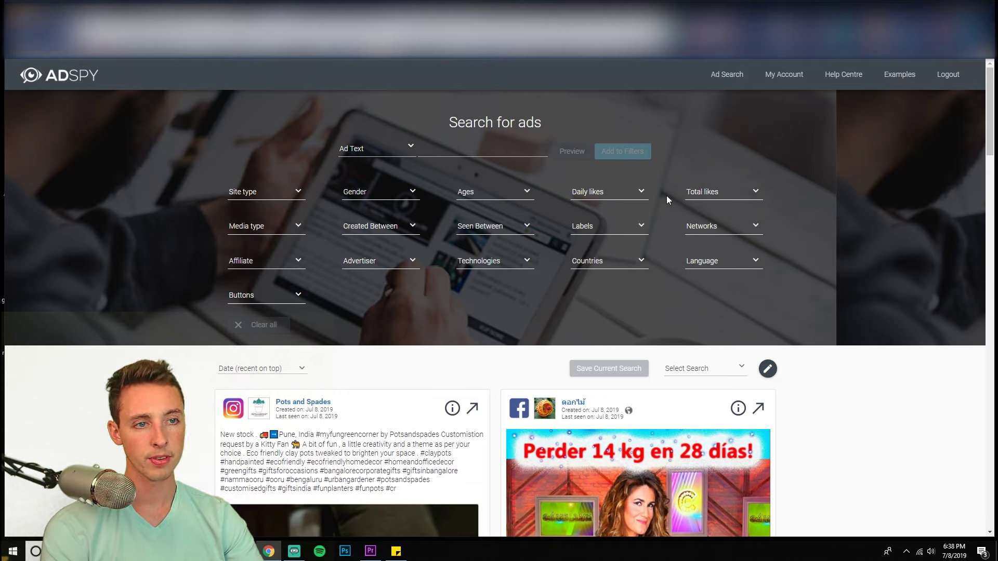
{"action": "left_click", "coordinate": [703, 195]}
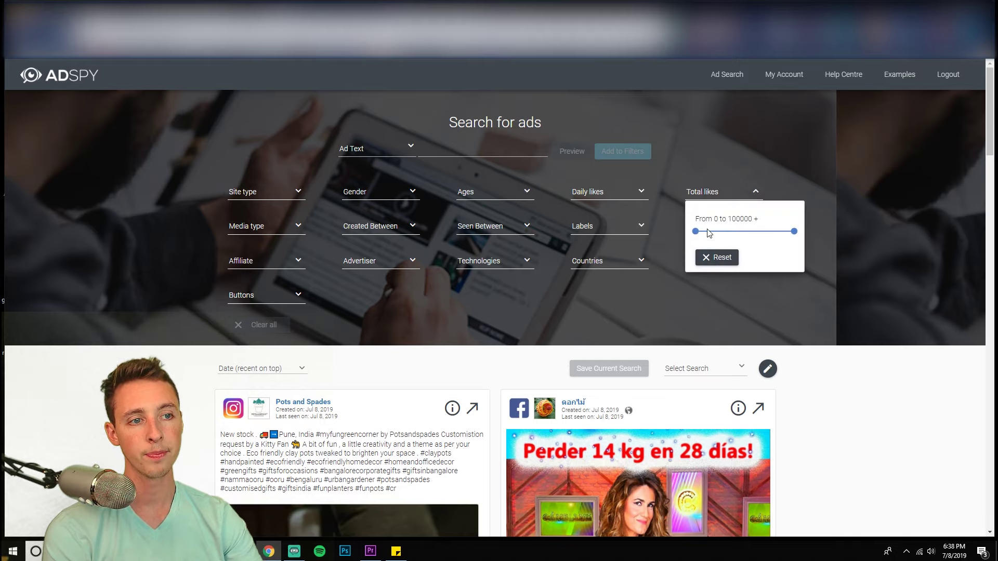
{"action": "left_click_drag", "start_coordinate": [696, 232], "coordinate": [755, 235]}
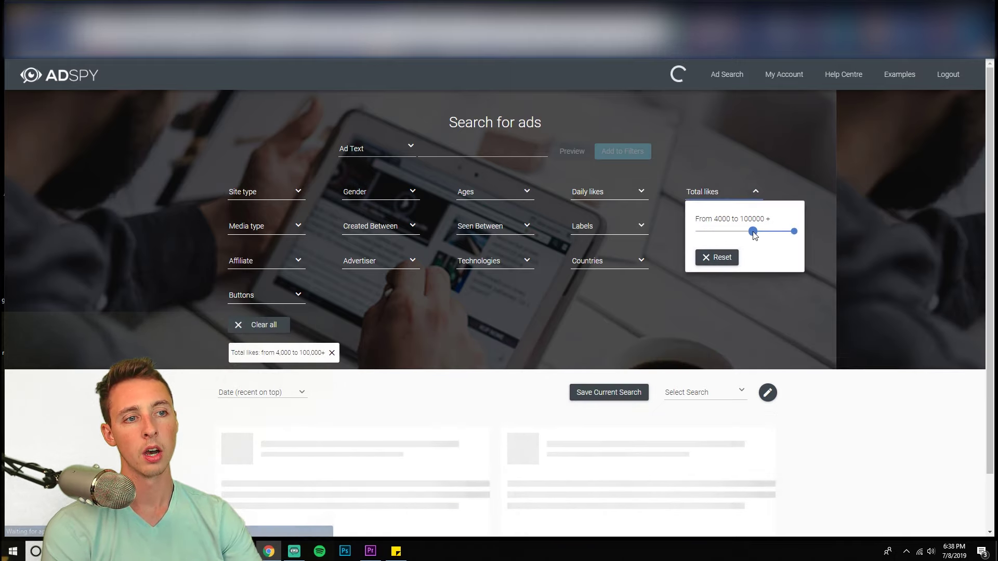
{"action": "left_click", "coordinate": [796, 176]}
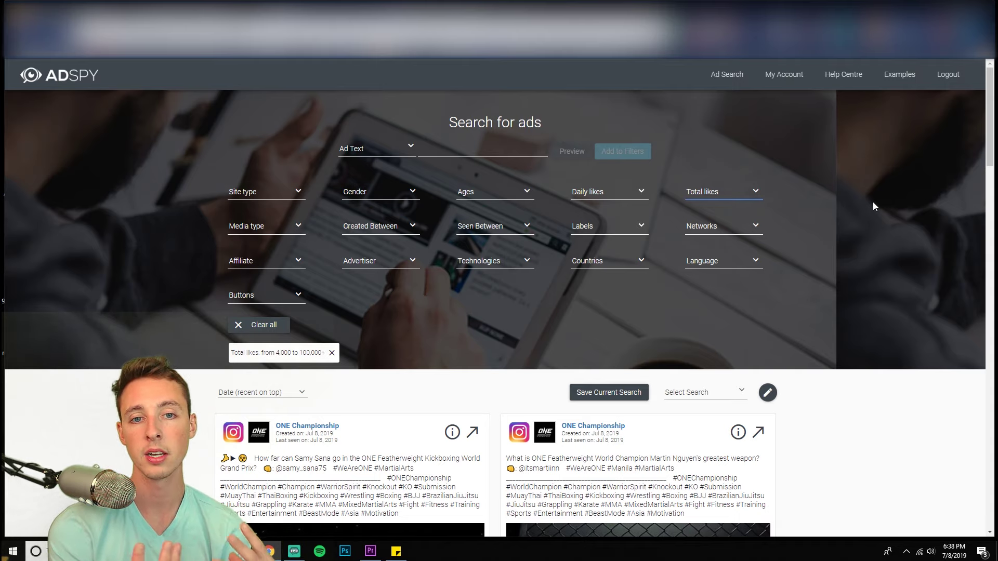
Step: Restrict results to video ads created between 01-Jun-2019 and 08-Jul-2019
{"action": "left_click", "coordinate": [262, 229]}
{"action": "left_click", "coordinate": [243, 265]}
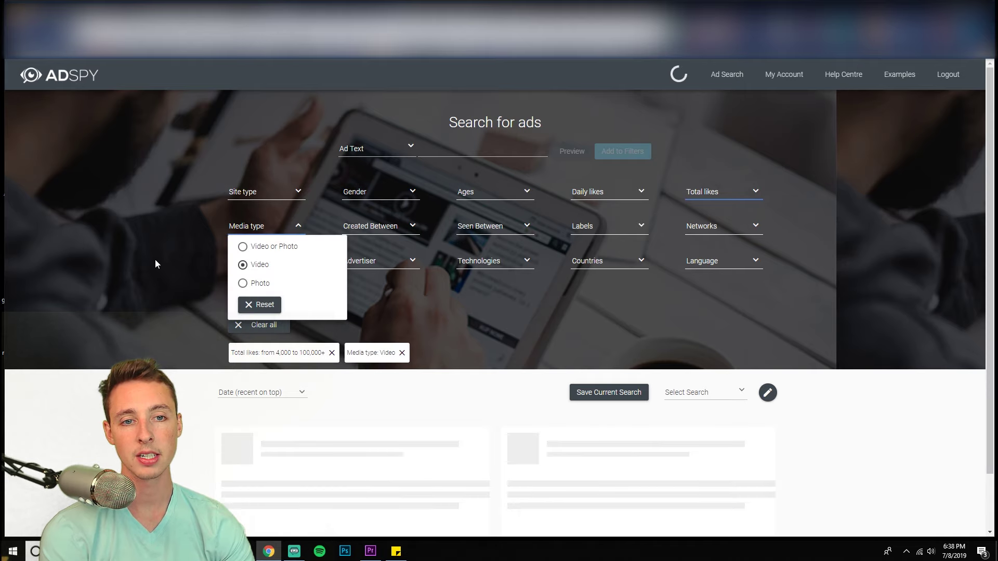
{"action": "left_click", "coordinate": [364, 229]}
{"action": "left_click", "coordinate": [362, 256]}
{"action": "left_click", "coordinate": [469, 291]}
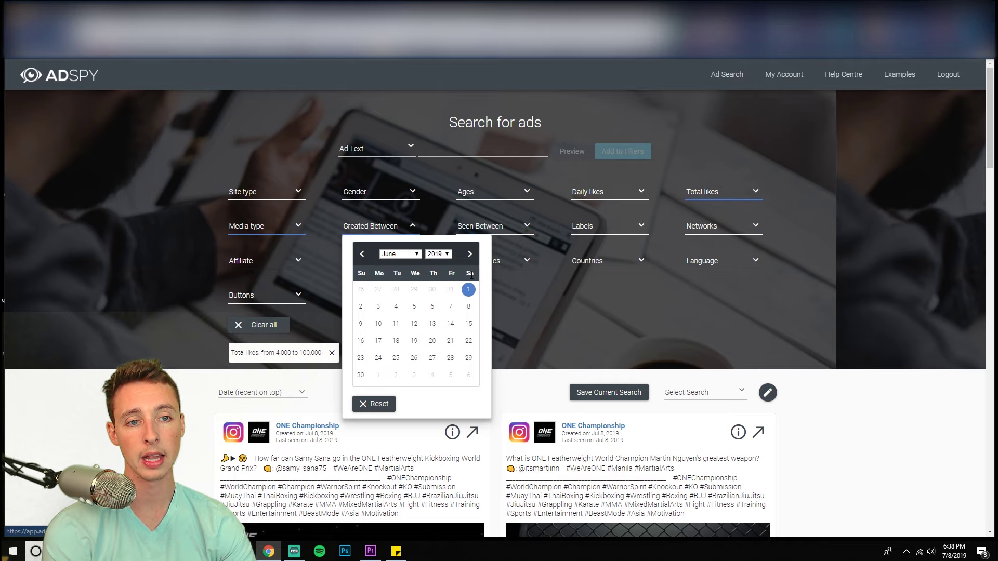
{"action": "left_click", "coordinate": [473, 255]}
{"action": "left_click", "coordinate": [379, 307]}
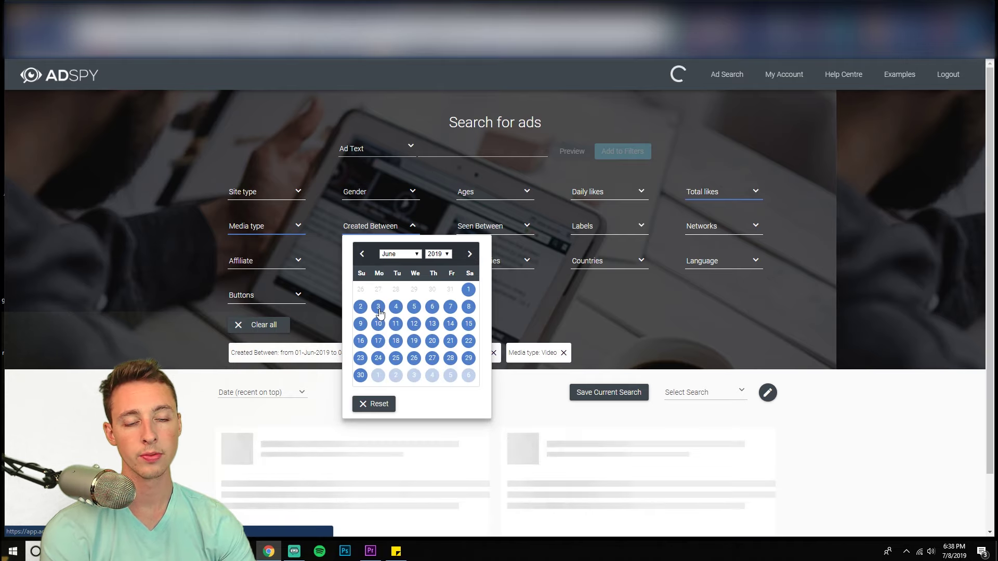
{"action": "left_click", "coordinate": [638, 299]}
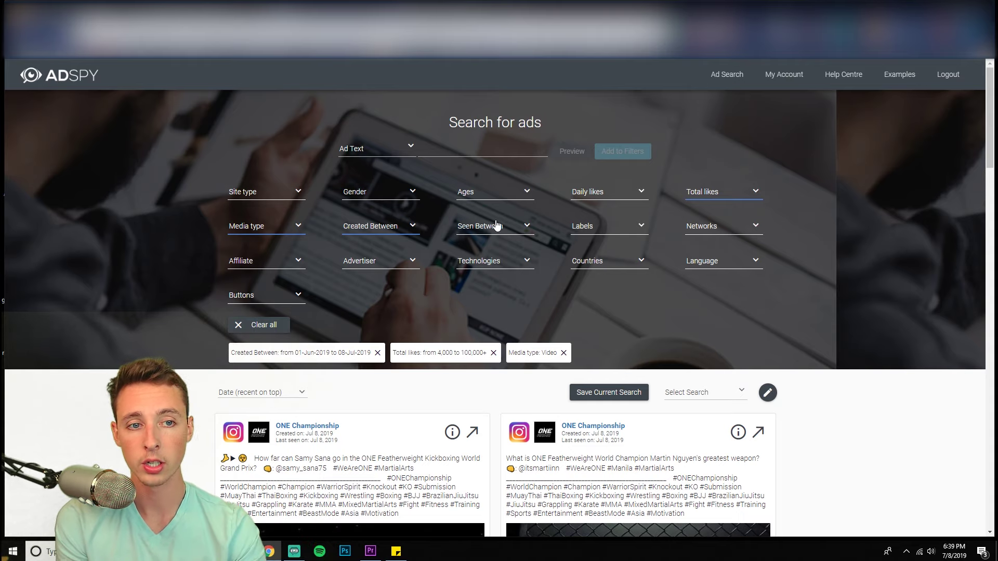
Step: Set the Seen Between range to 01-Jul-2019 through 08-Jul-2019
{"action": "left_click", "coordinate": [496, 225]}
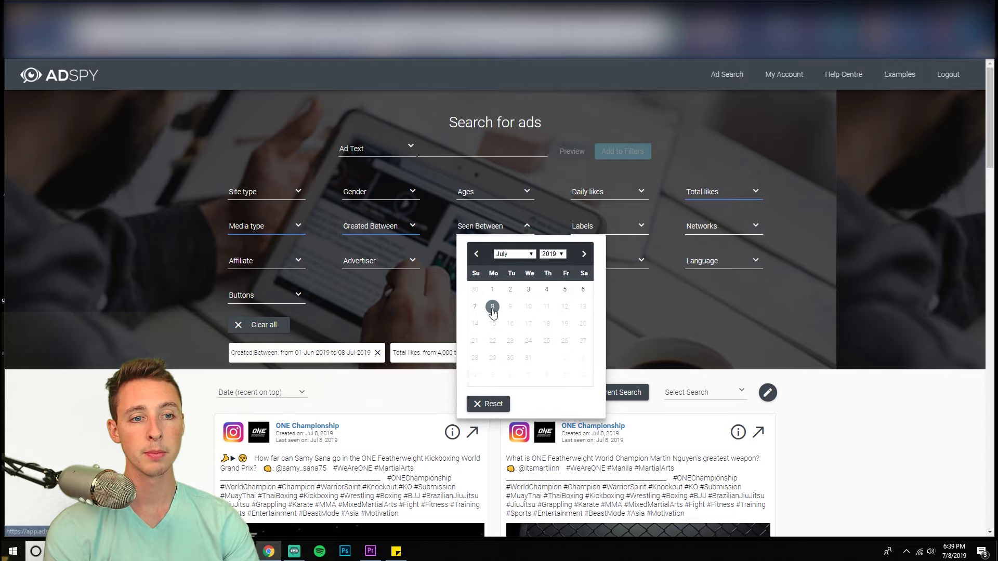
{"action": "left_click", "coordinate": [492, 290]}
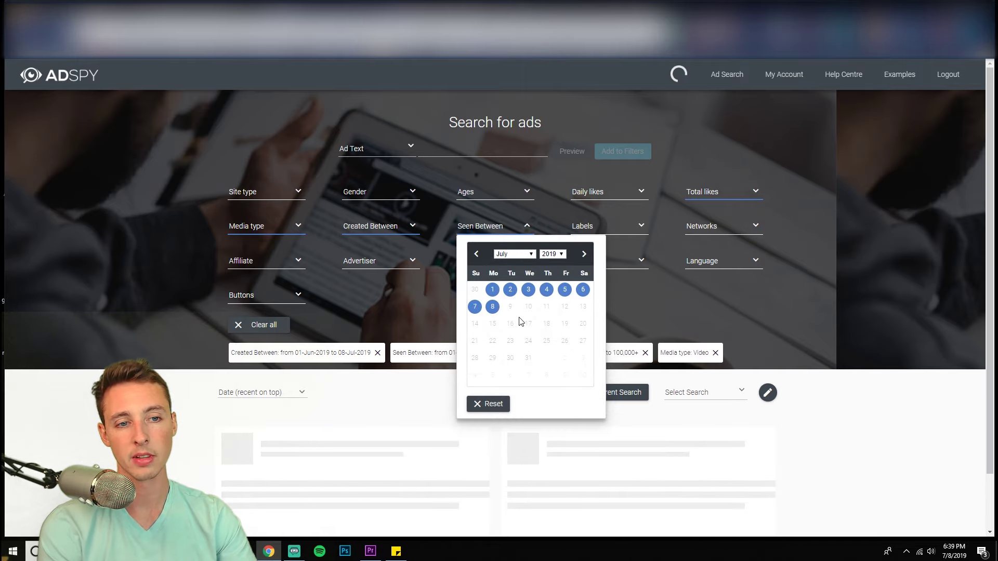
{"action": "left_click", "coordinate": [775, 313]}
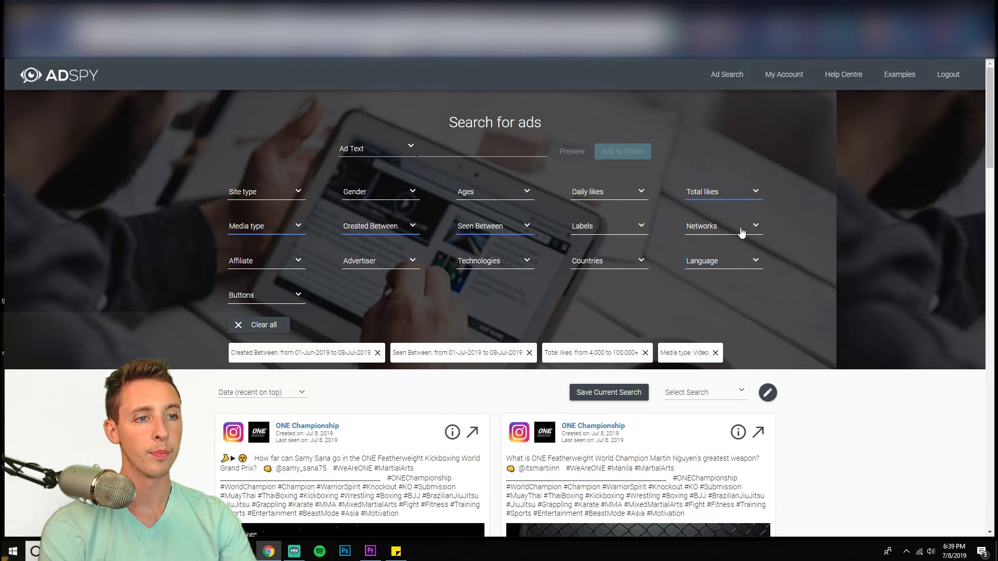
{"action": "left_click", "coordinate": [637, 230]}
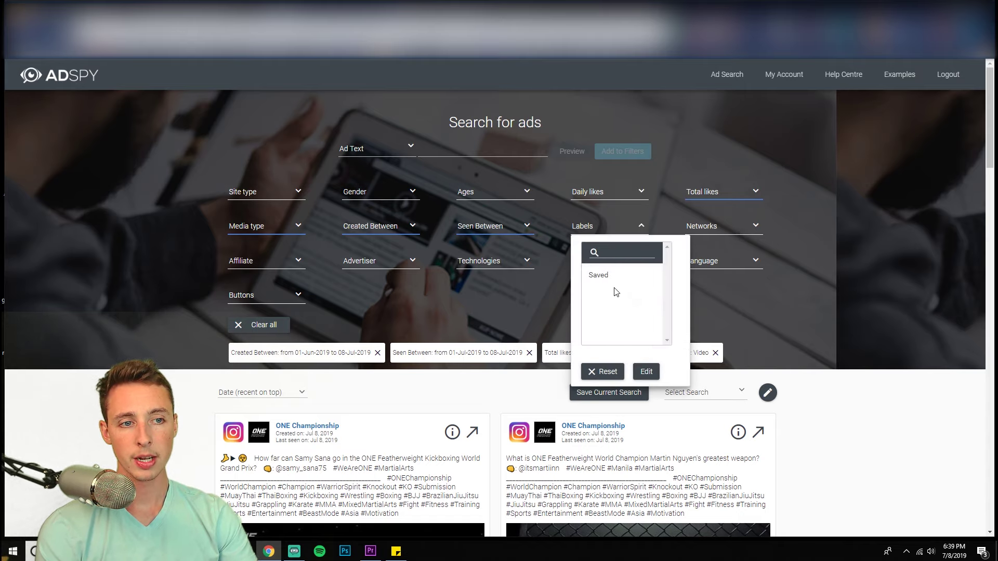
{"action": "left_click", "coordinate": [829, 253]}
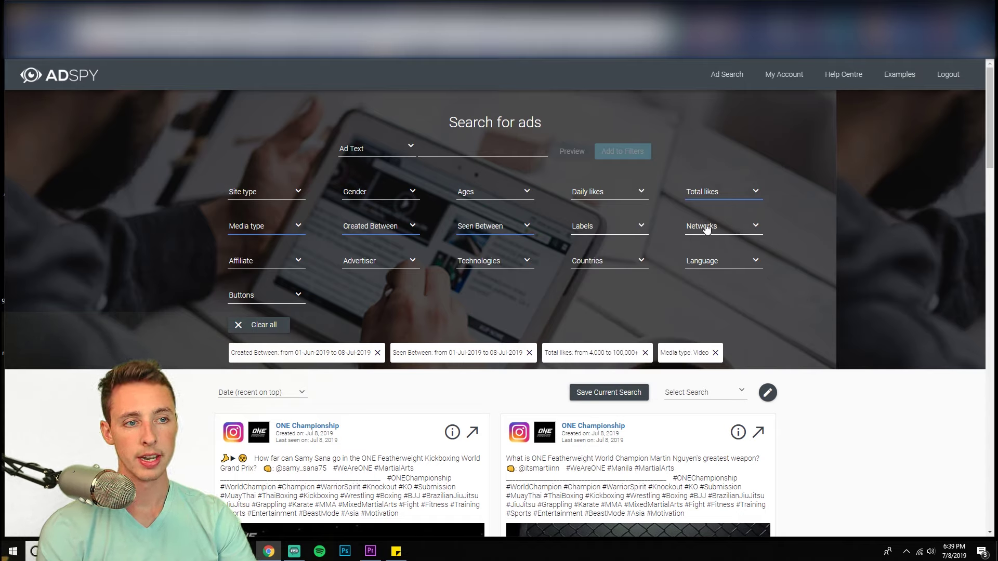
{"action": "left_click", "coordinate": [707, 228]}
{"action": "left_click", "coordinate": [835, 228]}
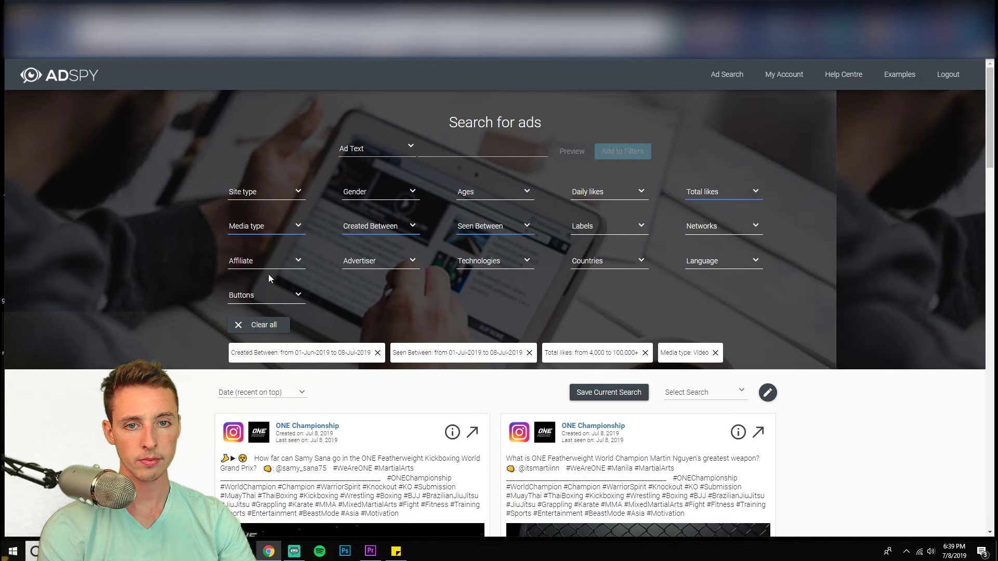
Step: Filter to Shopify stores, United States country and English language ads
{"action": "left_click", "coordinate": [513, 266]}
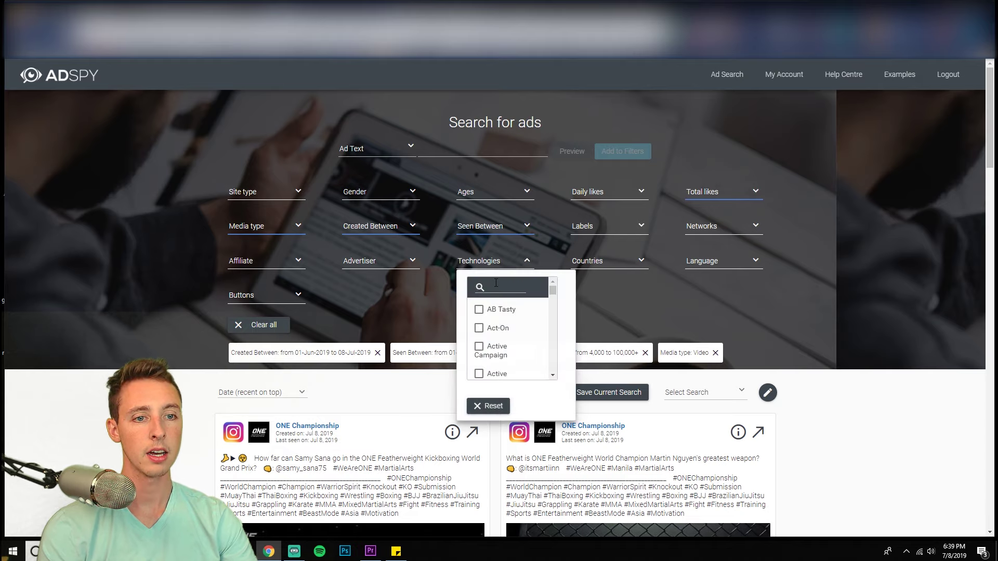
{"action": "left_click", "coordinate": [520, 286]}
{"action": "type", "text": "shopi"}
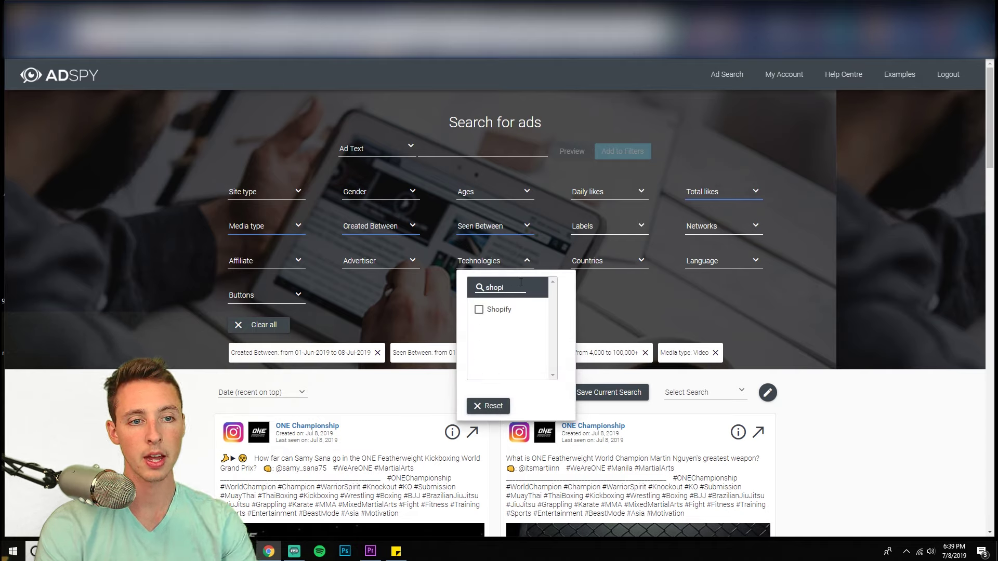
{"action": "left_click", "coordinate": [478, 309]}
{"action": "left_click", "coordinate": [635, 237]}
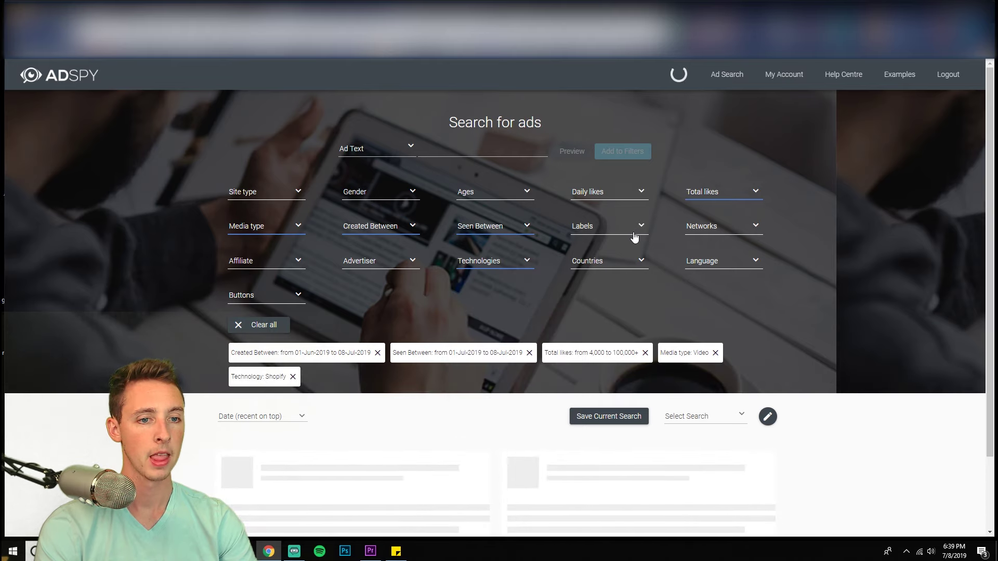
{"action": "left_click", "coordinate": [597, 260]}
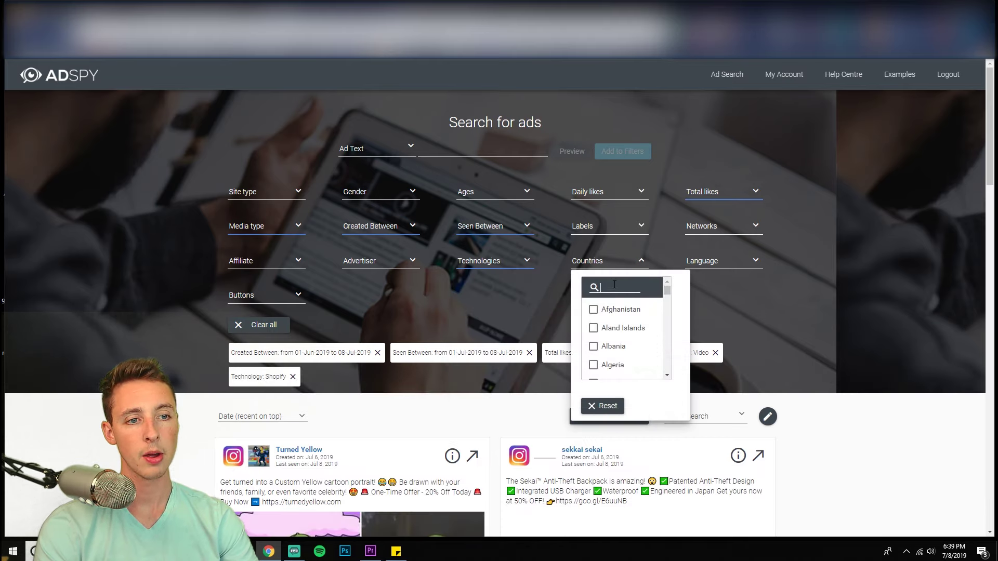
{"action": "type", "text": "unit"}
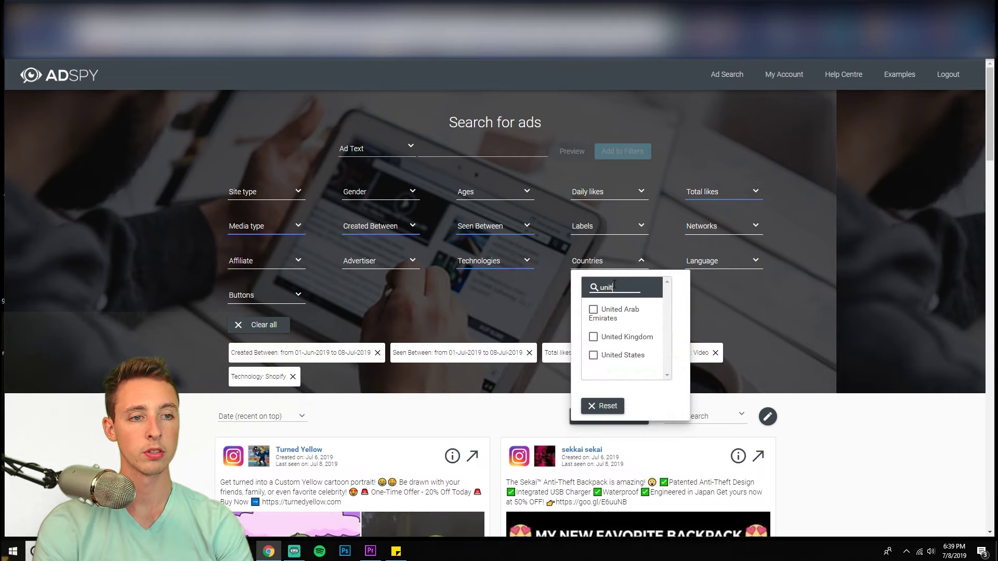
{"action": "left_click", "coordinate": [594, 357]}
{"action": "left_click", "coordinate": [722, 270]}
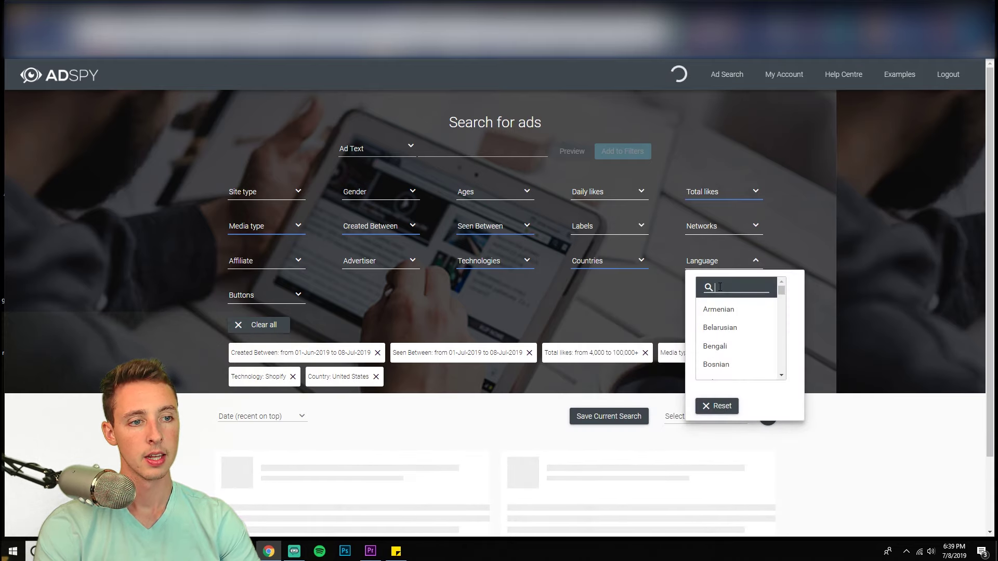
{"action": "type", "text": "englis"}
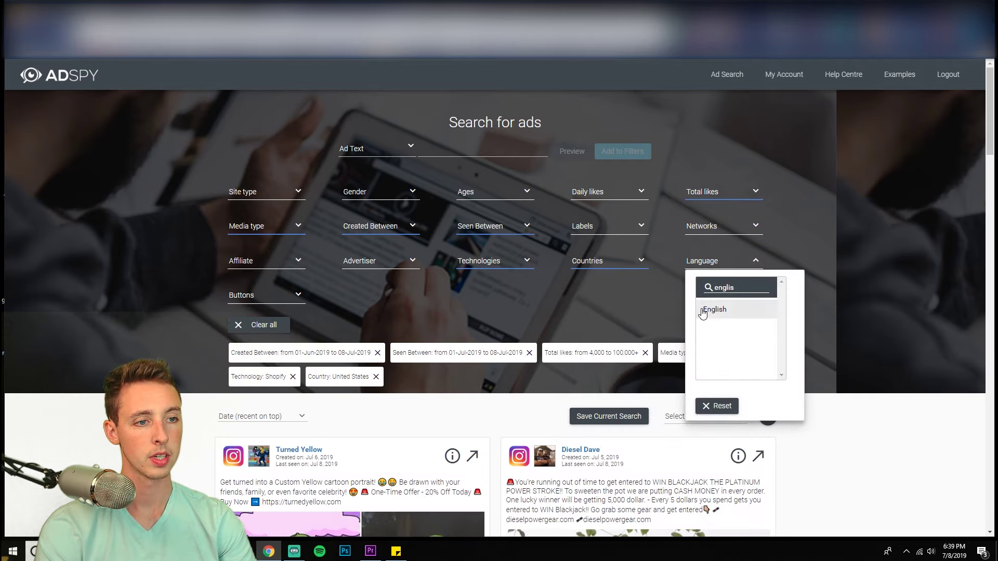
{"action": "left_click", "coordinate": [714, 309]}
Step: Limit results to ads with Learn More, Shop Now or Get Offer buttons
{"action": "left_click", "coordinate": [260, 298]}
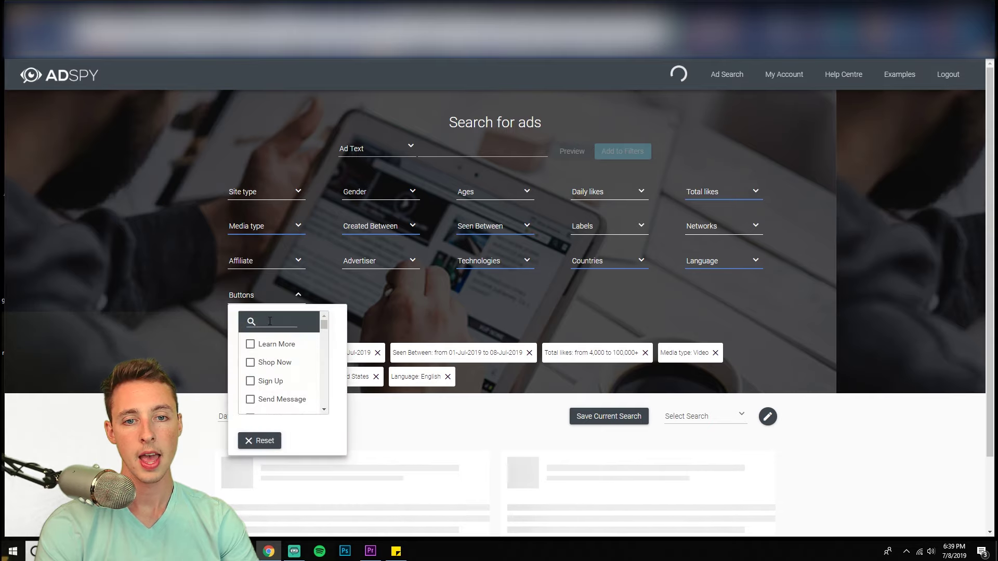
{"action": "left_click", "coordinate": [262, 347]}
{"action": "left_click", "coordinate": [264, 364]}
{"action": "scroll", "coordinate": [267, 375], "scroll_direction": "down", "scroll_amount": 2}
{"action": "scroll", "coordinate": [267, 377], "scroll_direction": "down", "scroll_amount": 1}
{"action": "left_click", "coordinate": [274, 356]}
{"action": "left_click", "coordinate": [156, 325]}
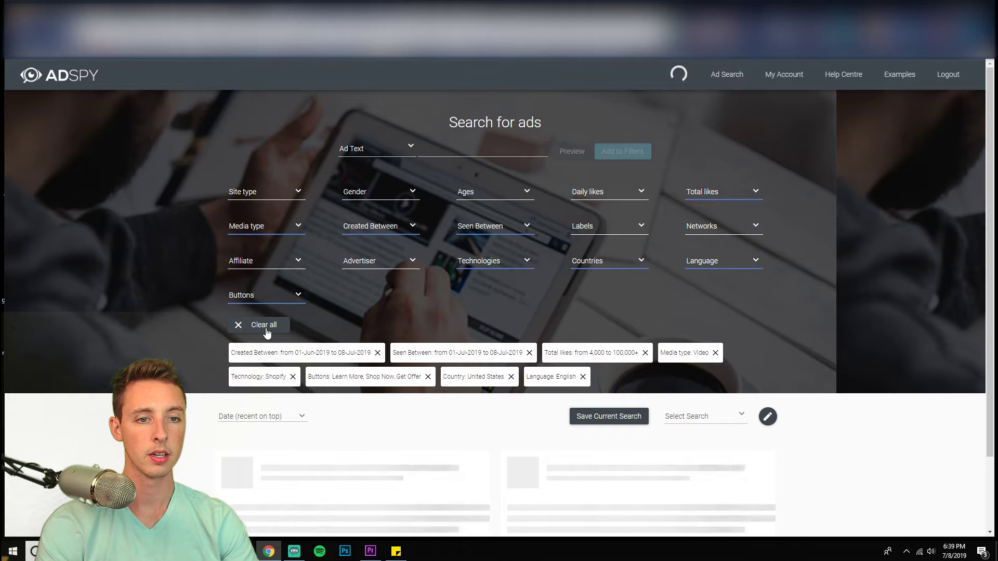
{"action": "left_click", "coordinate": [245, 416]}
{"action": "scroll", "coordinate": [119, 387], "scroll_direction": "down", "scroll_amount": 1}
Step: Sort results by likes and scroll down to the Bay Deals yoga ad
{"action": "left_click", "coordinate": [249, 219]}
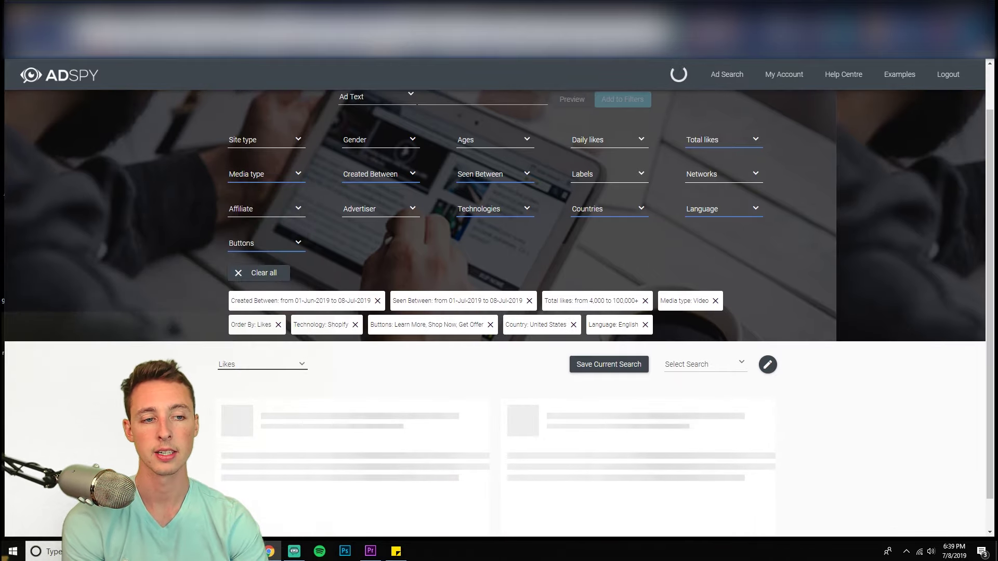
{"action": "left_click", "coordinate": [247, 366]}
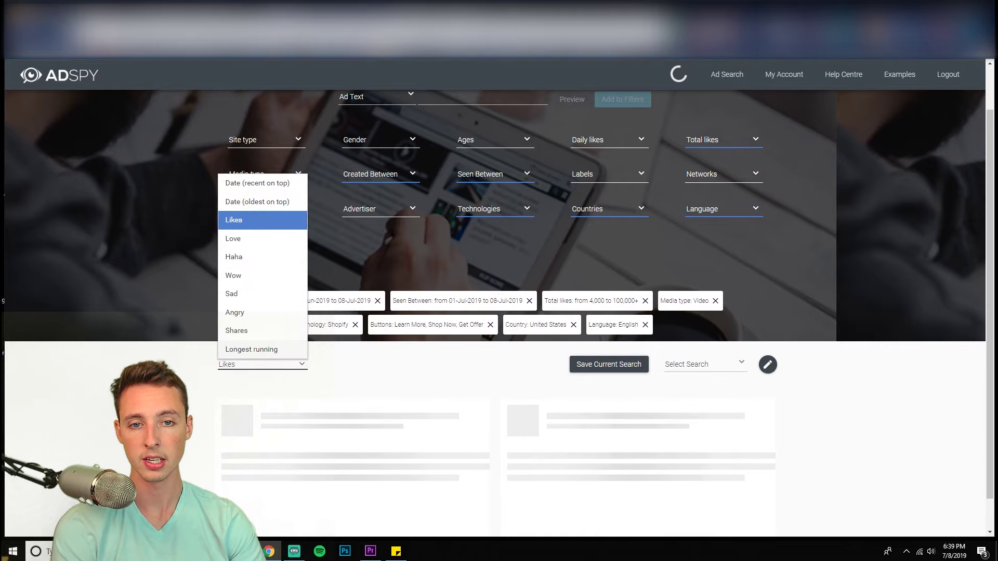
{"action": "left_click", "coordinate": [239, 410]}
{"action": "scroll", "coordinate": [238, 410], "scroll_direction": "down", "scroll_amount": 1}
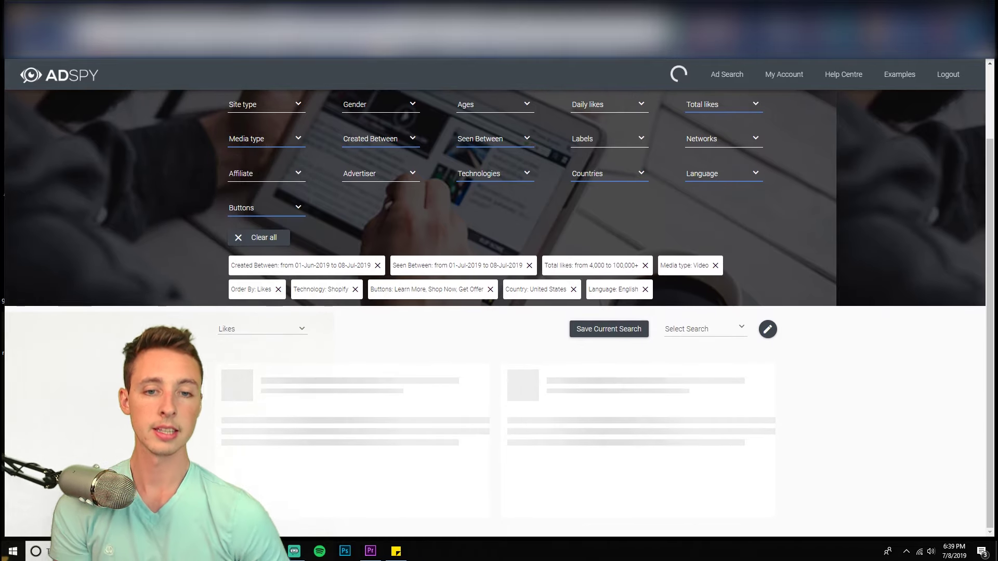
{"action": "scroll", "coordinate": [124, 436], "scroll_direction": "down", "scroll_amount": 4}
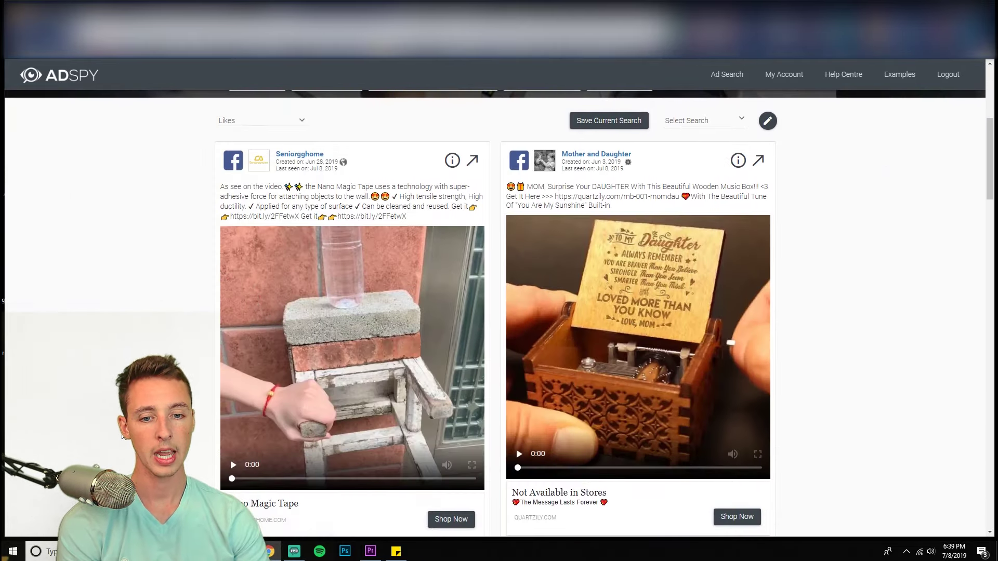
{"action": "scroll", "coordinate": [123, 436], "scroll_direction": "down", "scroll_amount": 2}
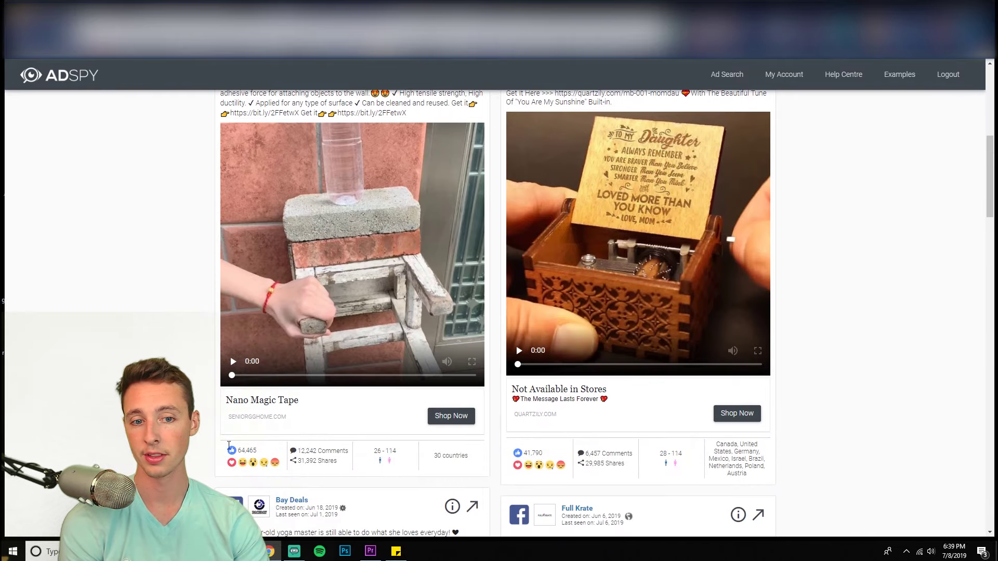
{"action": "scroll", "coordinate": [100, 357], "scroll_direction": "down", "scroll_amount": 9}
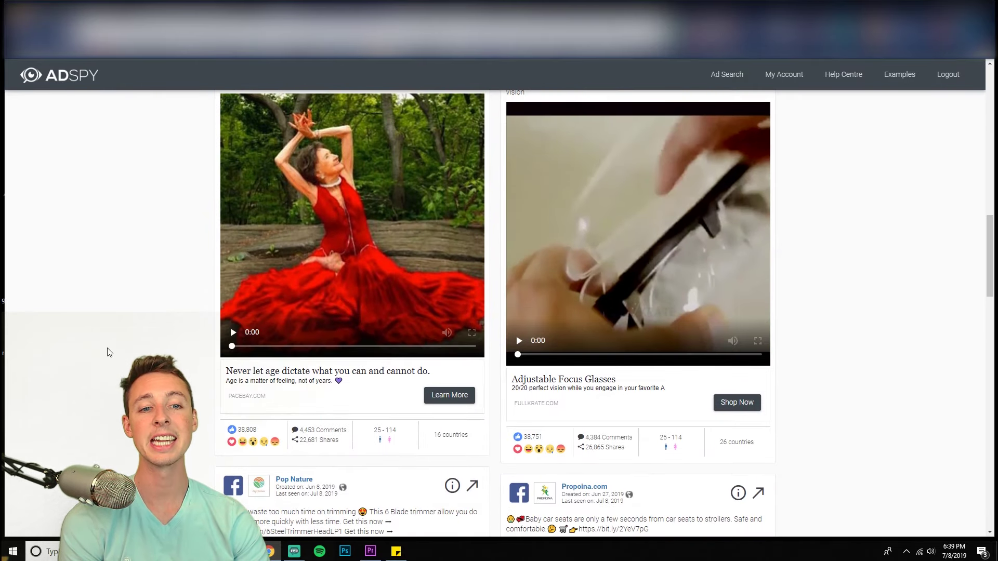
{"action": "scroll", "coordinate": [163, 297], "scroll_direction": "up", "scroll_amount": 2}
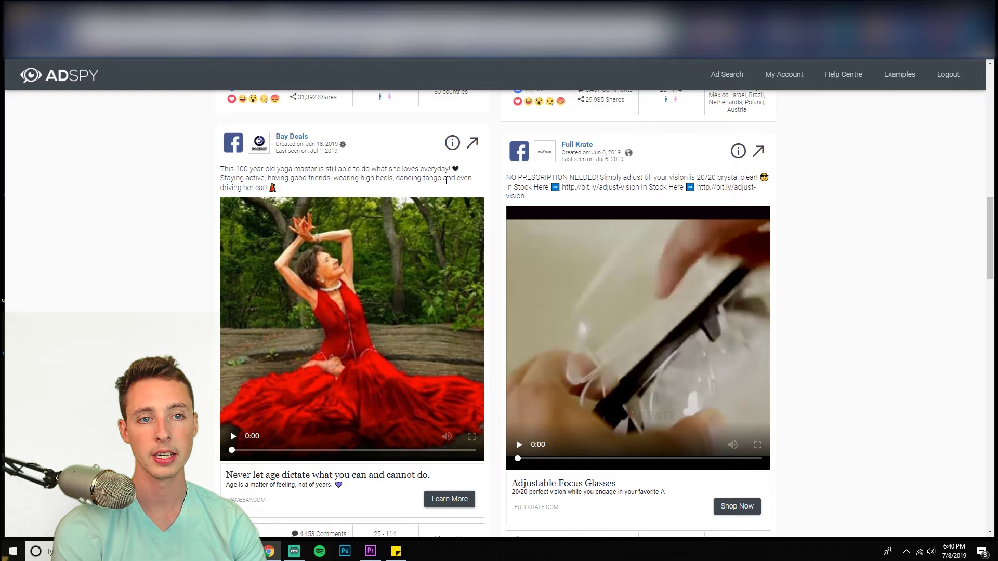
{"action": "scroll", "coordinate": [104, 299], "scroll_direction": "down", "scroll_amount": 1}
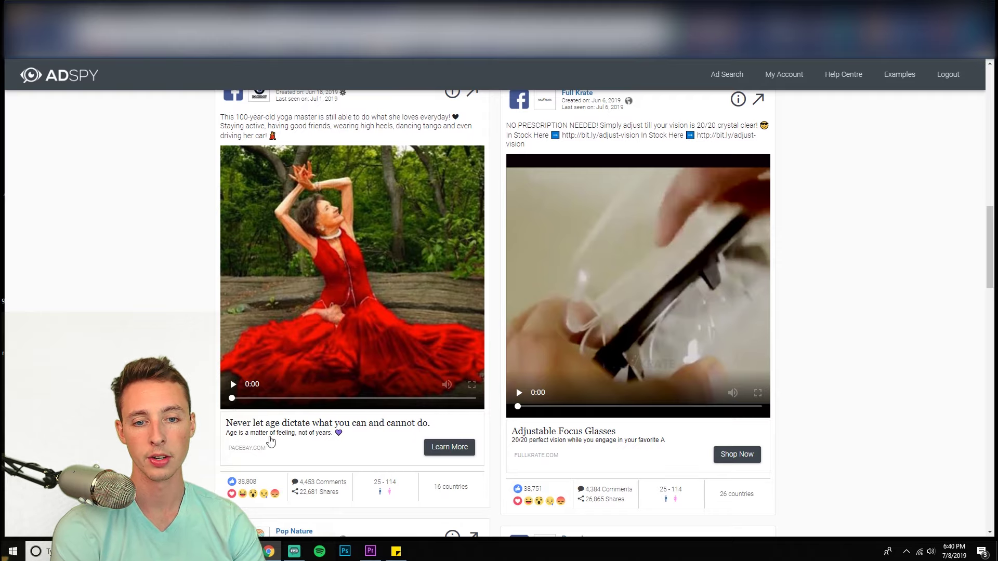
Step: Play the Bay Deals yoga video, skipping ahead and replaying it partway
{"action": "left_click", "coordinate": [232, 386]}
{"action": "scroll", "coordinate": [239, 400], "scroll_direction": "up", "scroll_amount": 1}
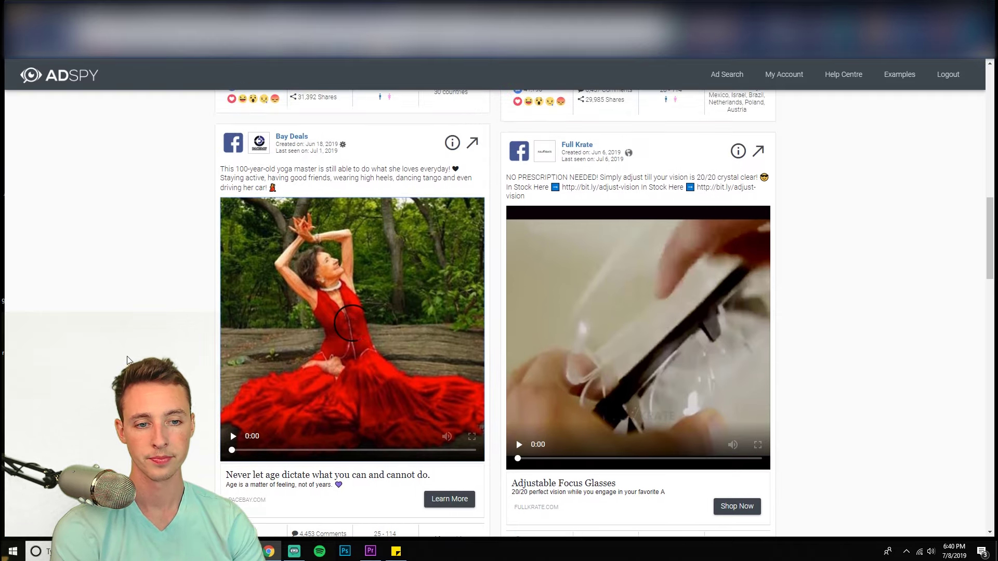
{"action": "mouse_move", "coordinate": [402, 438]}
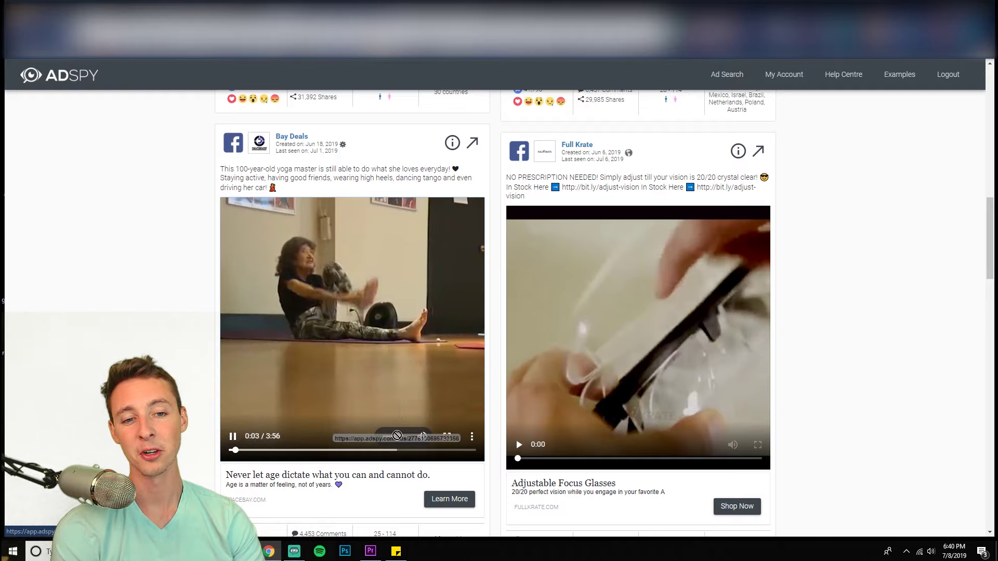
{"action": "scroll", "coordinate": [294, 455], "scroll_direction": "down", "scroll_amount": 1}
{"action": "scroll", "coordinate": [312, 395], "scroll_direction": "up", "scroll_amount": 1}
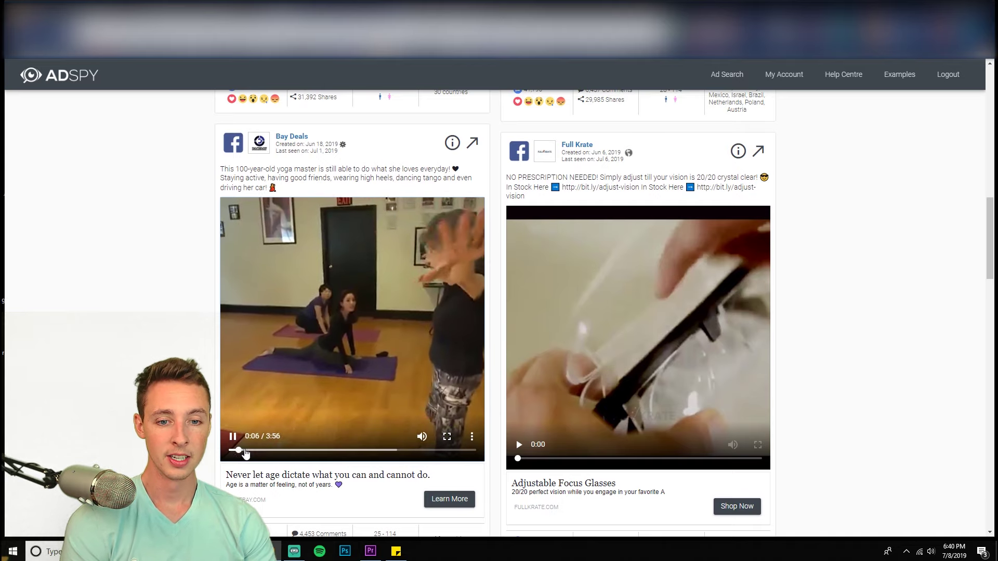
{"action": "left_click", "coordinate": [267, 450]}
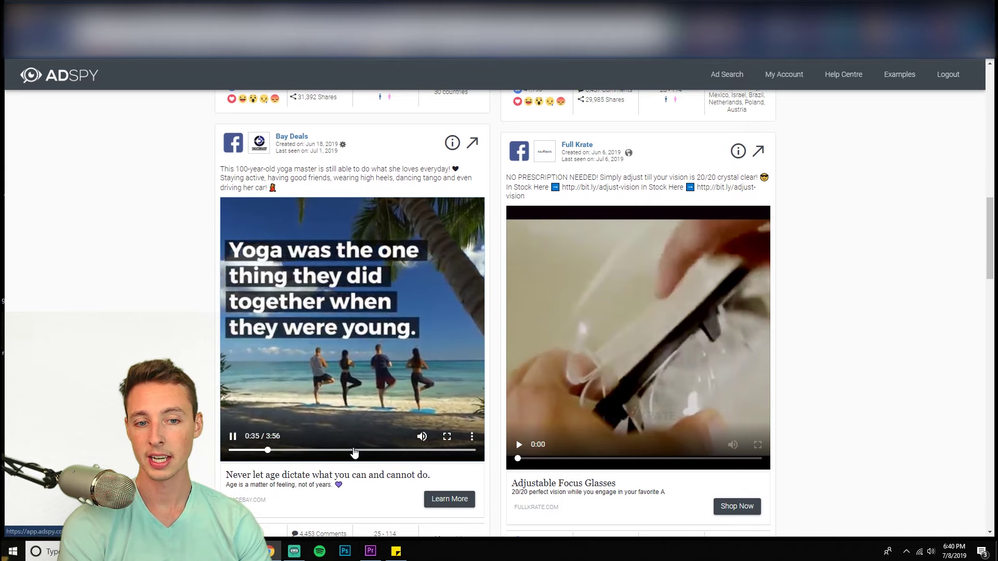
{"action": "left_click", "coordinate": [397, 450]}
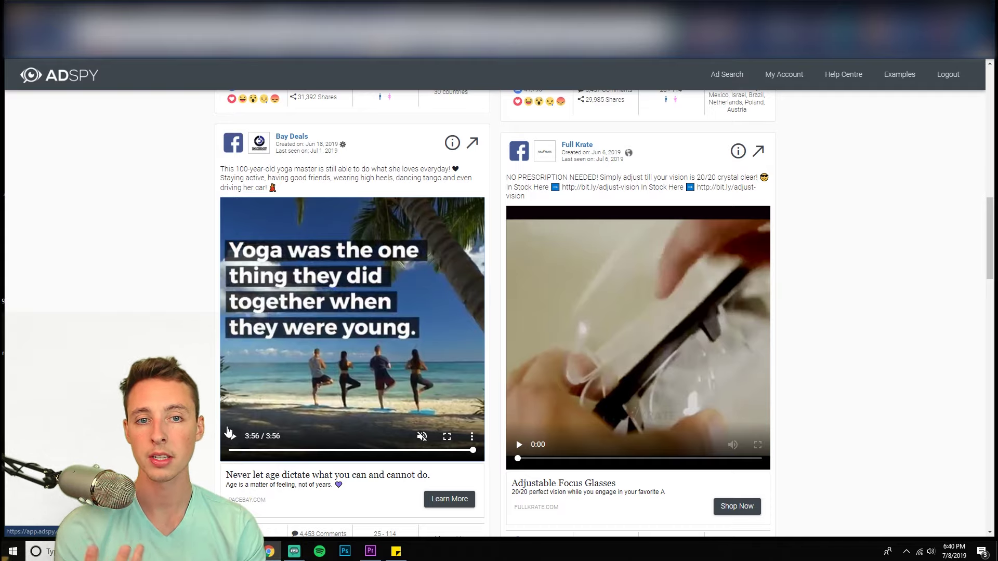
{"action": "left_click", "coordinate": [232, 436]}
{"action": "left_click", "coordinate": [275, 450]}
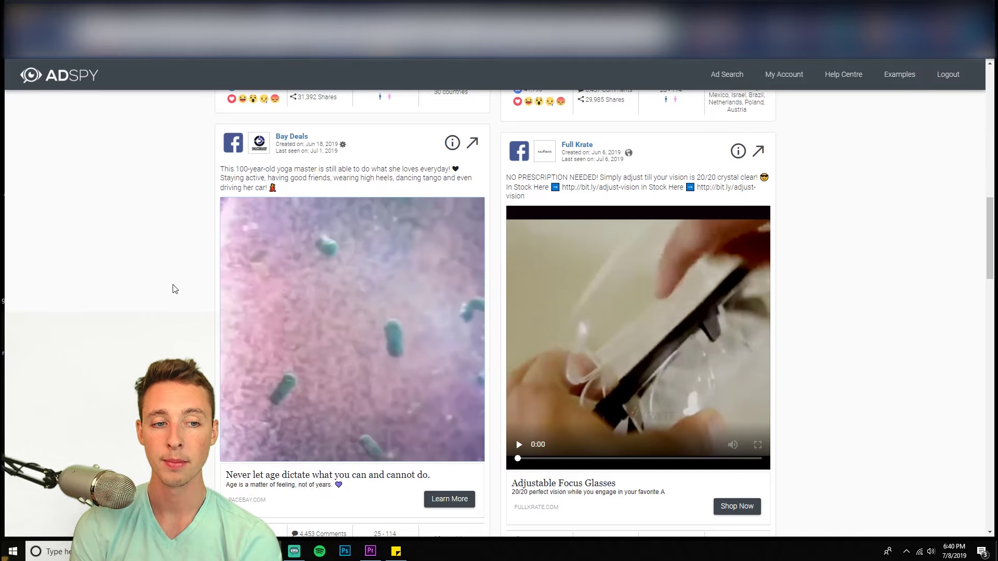
{"action": "scroll", "coordinate": [429, 500], "scroll_direction": "down", "scroll_amount": 1}
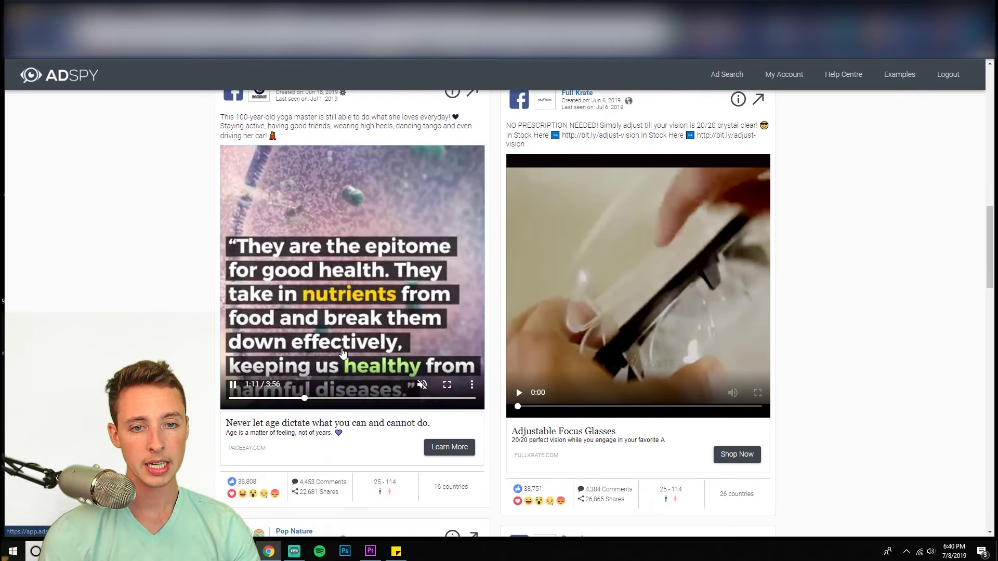
{"action": "scroll", "coordinate": [395, 395], "scroll_direction": "up", "scroll_amount": 1}
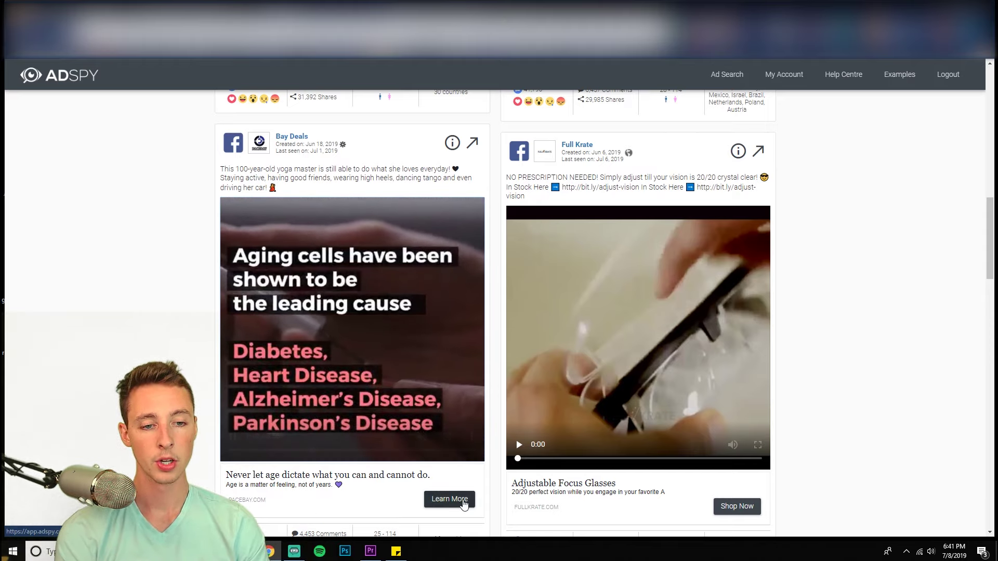
Step: Open the Bay Deals ad details and review its likes chart, landing page, demographics and Shopify stack
{"action": "left_click", "coordinate": [451, 500]}
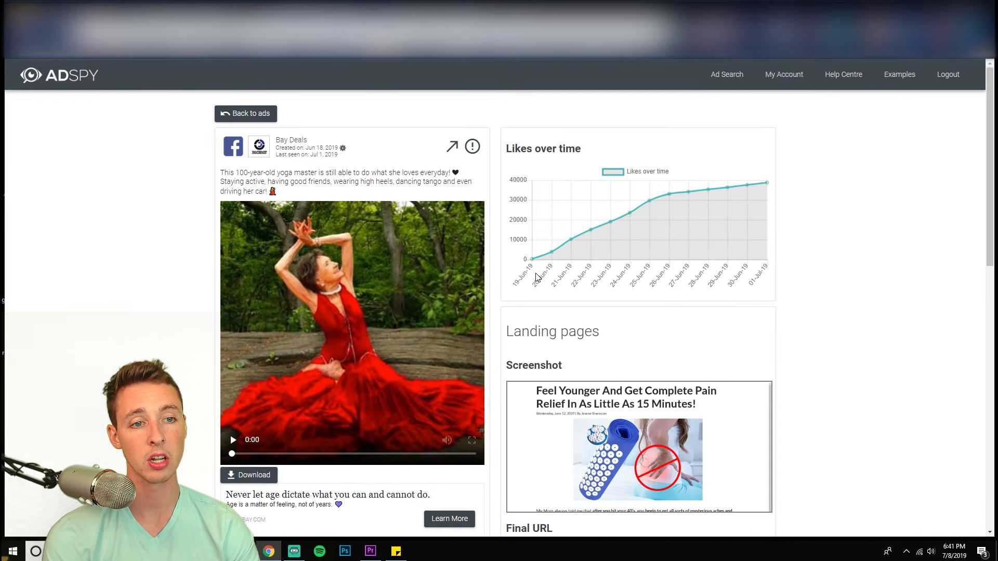
{"action": "mouse_move", "coordinate": [535, 263]}
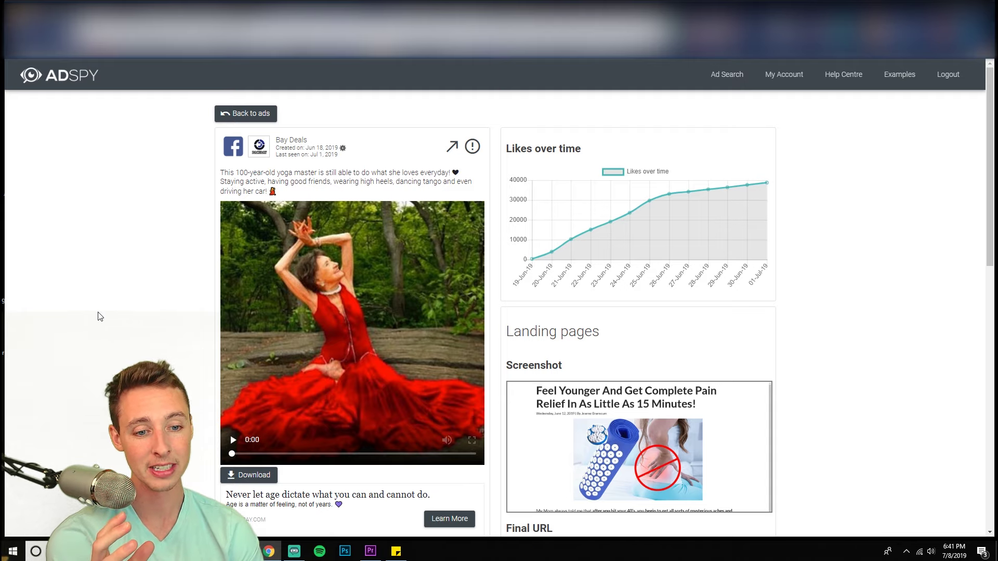
{"action": "scroll", "coordinate": [100, 316], "scroll_direction": "down", "scroll_amount": 8}
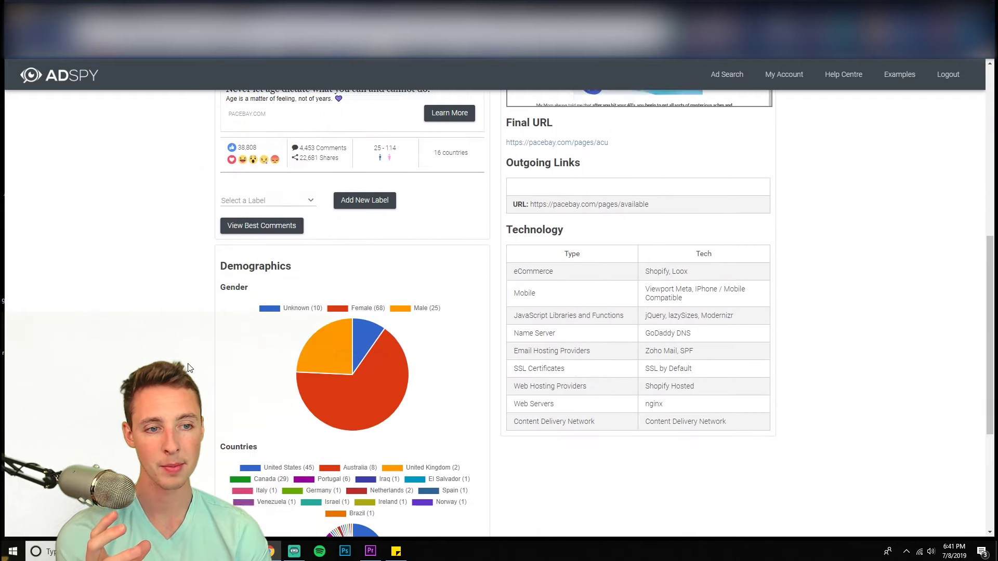
{"action": "scroll", "coordinate": [554, 286], "scroll_direction": "down", "scroll_amount": 3}
{"action": "scroll", "coordinate": [541, 265], "scroll_direction": "up", "scroll_amount": 3}
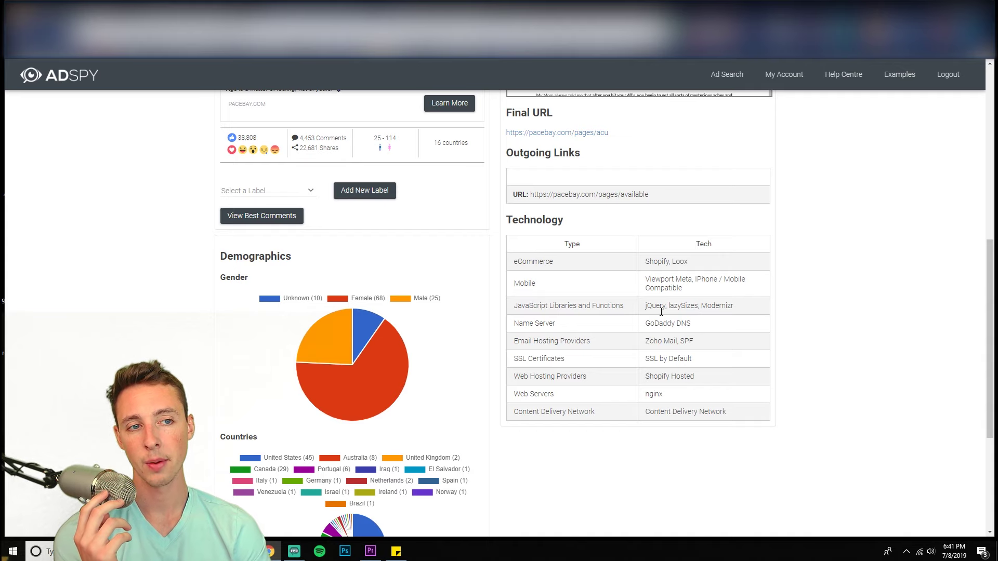
{"action": "scroll", "coordinate": [740, 466], "scroll_direction": "down", "scroll_amount": 4}
{"action": "scroll", "coordinate": [663, 437], "scroll_direction": "up", "scroll_amount": 13}
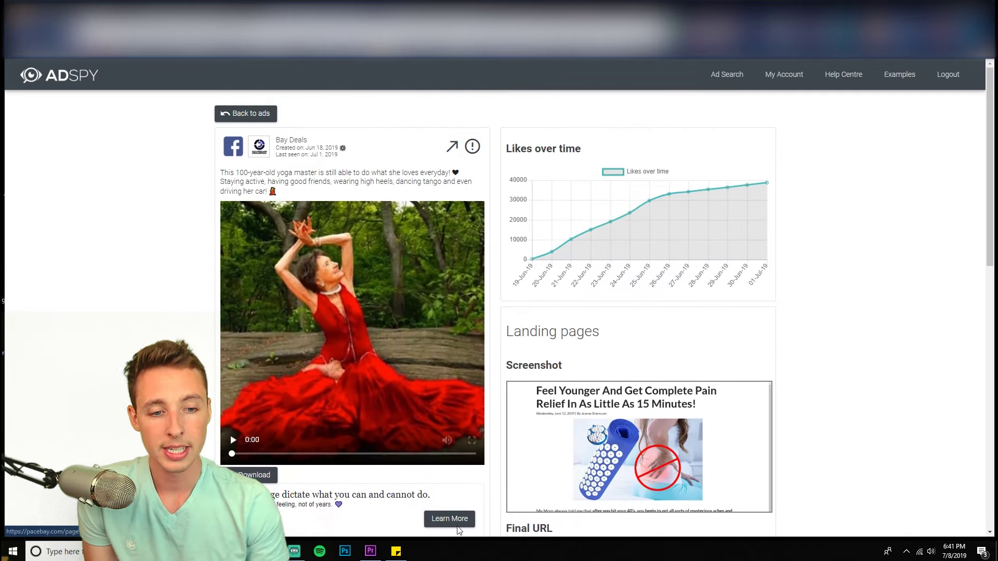
{"action": "left_click", "coordinate": [441, 527]}
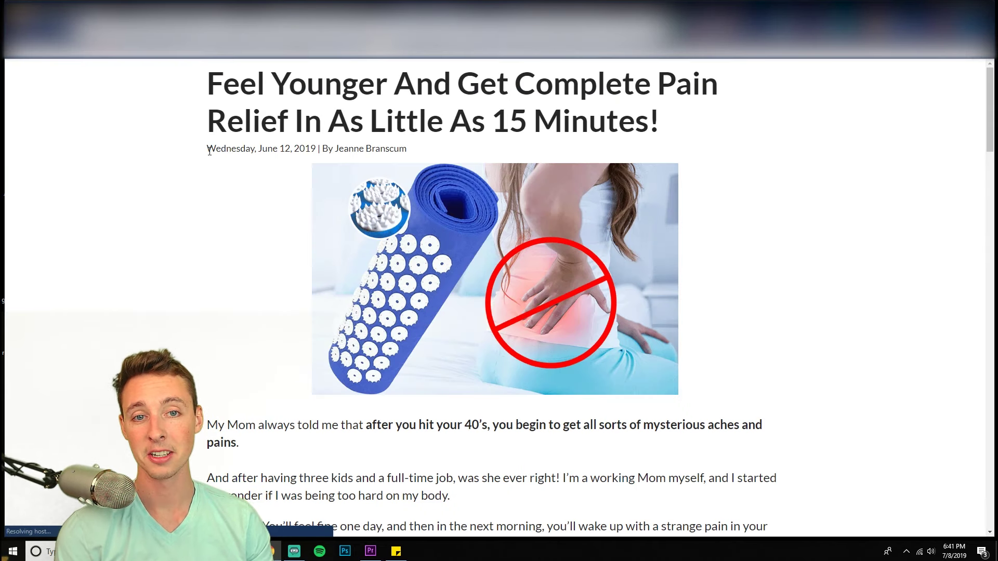
{"action": "mouse_move", "coordinate": [209, 150]}
{"action": "left_mouse_down"}
{"action": "mouse_move", "coordinate": [439, 155]}
{"action": "mouse_move", "coordinate": [207, 148]}
{"action": "left_mouse_up"}
{"action": "left_click_drag", "start_coordinate": [337, 148], "coordinate": [412, 151]}
{"action": "left_click_drag", "start_coordinate": [201, 93], "coordinate": [720, 121]}
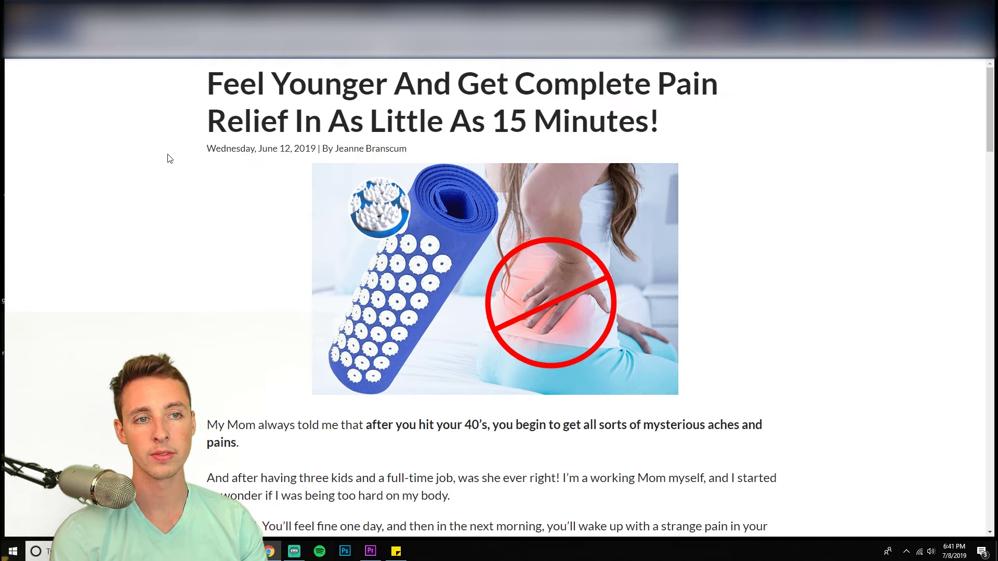
{"action": "scroll", "coordinate": [119, 280], "scroll_direction": "down", "scroll_amount": 4}
{"action": "left_click_drag", "start_coordinate": [202, 218], "coordinate": [507, 283]}
{"action": "left_click", "coordinate": [482, 235]}
{"action": "scroll", "coordinate": [371, 312], "scroll_direction": "down", "scroll_amount": 1}
{"action": "scroll", "coordinate": [346, 350], "scroll_direction": "up", "scroll_amount": 5}
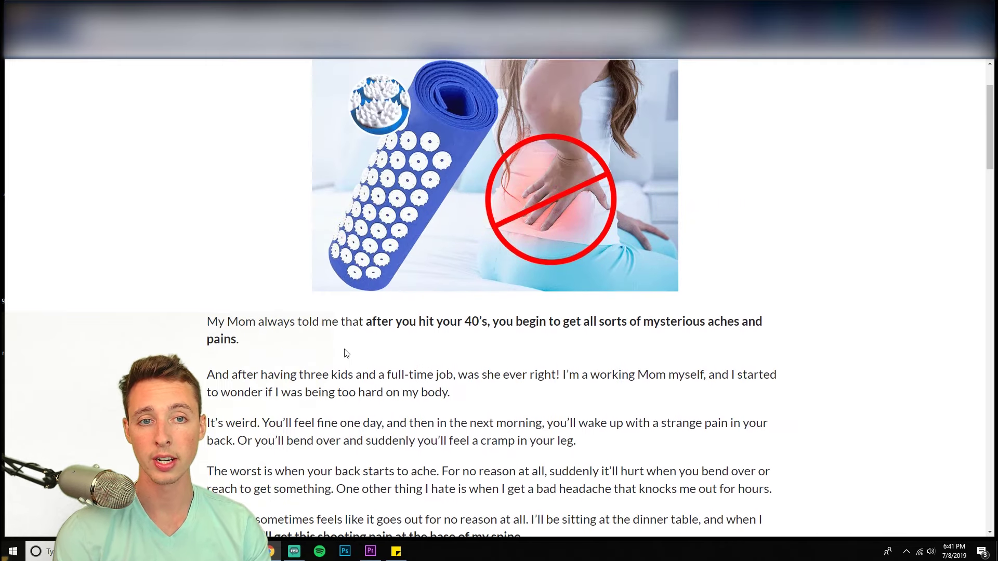
{"action": "left_click_drag", "start_coordinate": [328, 148], "coordinate": [434, 158]}
{"action": "left_click", "coordinate": [434, 157]}
{"action": "scroll", "coordinate": [208, 333], "scroll_direction": "down", "scroll_amount": 15}
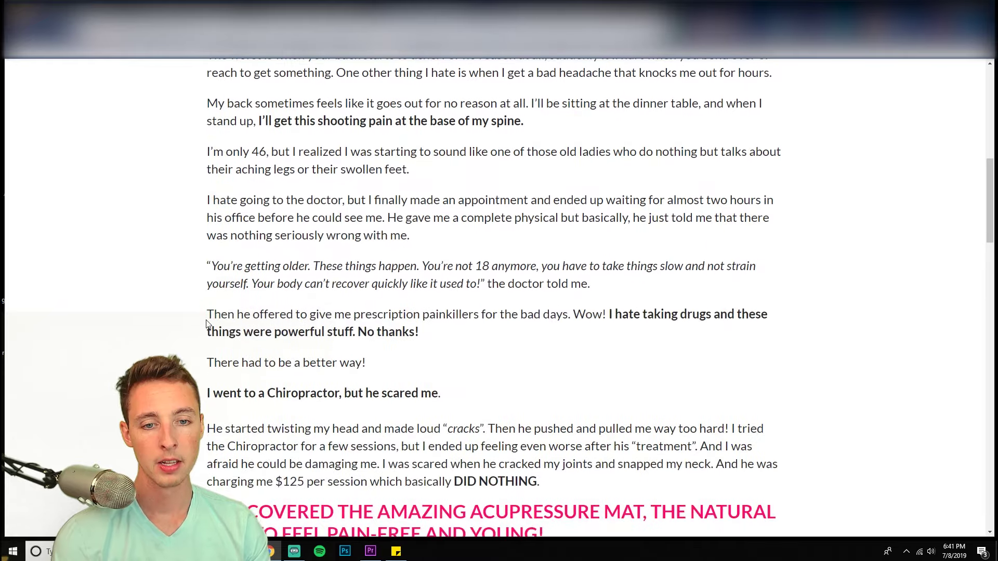
{"action": "scroll", "coordinate": [208, 334], "scroll_direction": "down", "scroll_amount": 3}
{"action": "scroll", "coordinate": [284, 321], "scroll_direction": "up", "scroll_amount": 9}
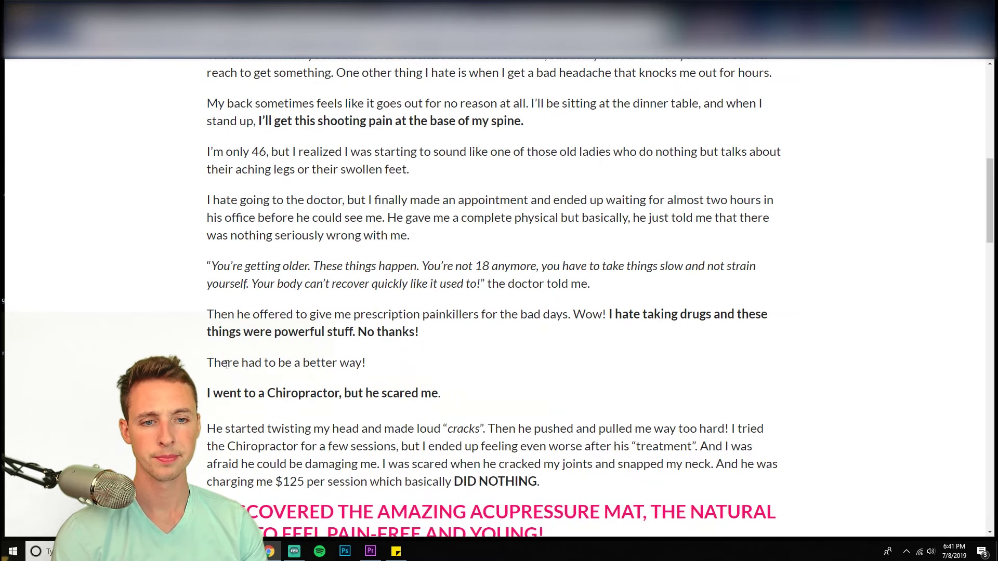
{"action": "scroll", "coordinate": [211, 302], "scroll_direction": "up", "scroll_amount": 4}
{"action": "scroll", "coordinate": [211, 289], "scroll_direction": "down", "scroll_amount": 5}
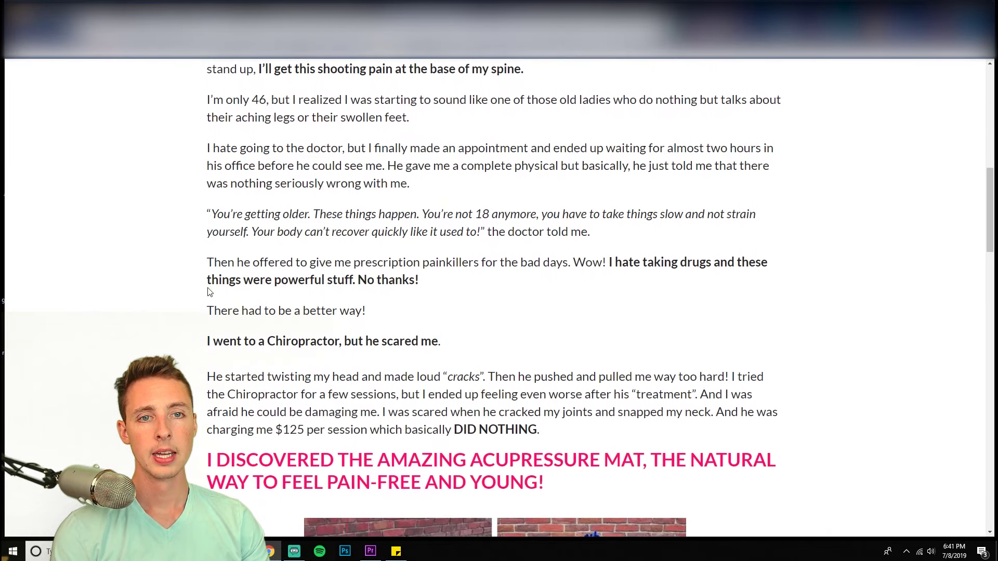
{"action": "scroll", "coordinate": [222, 322], "scroll_direction": "up", "scroll_amount": 2}
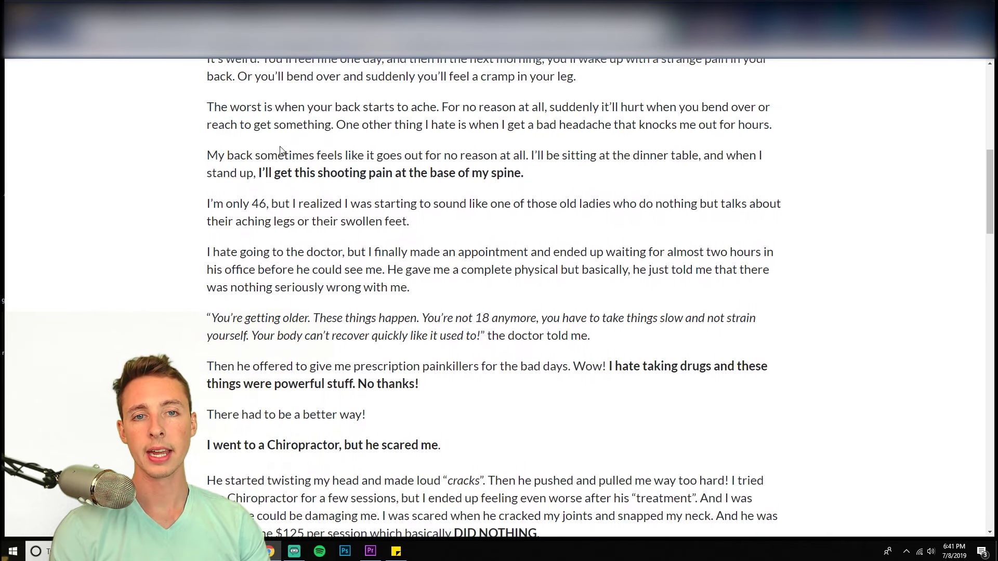
{"action": "left_click_drag", "start_coordinate": [255, 172], "coordinate": [473, 188]}
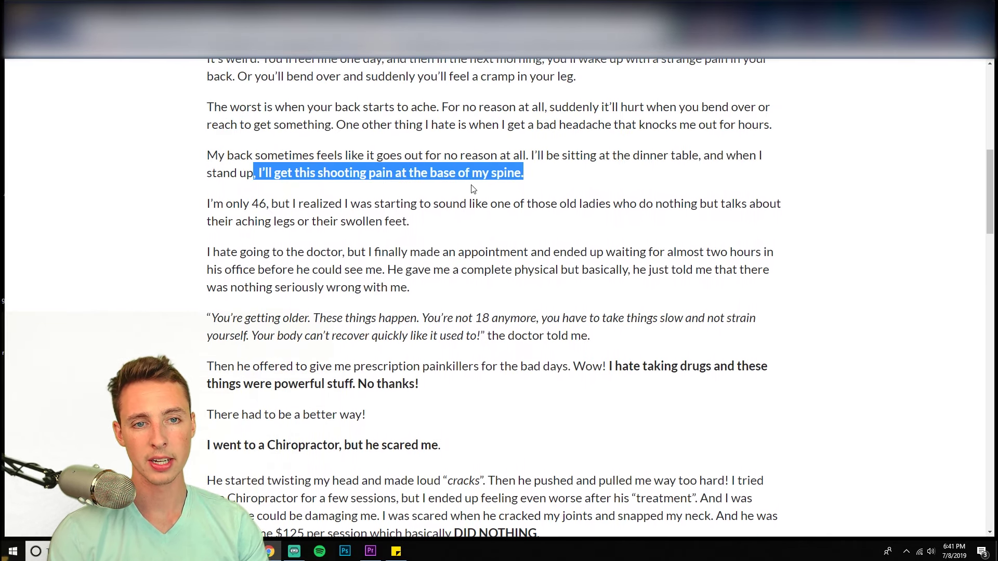
{"action": "left_click", "coordinate": [544, 183]}
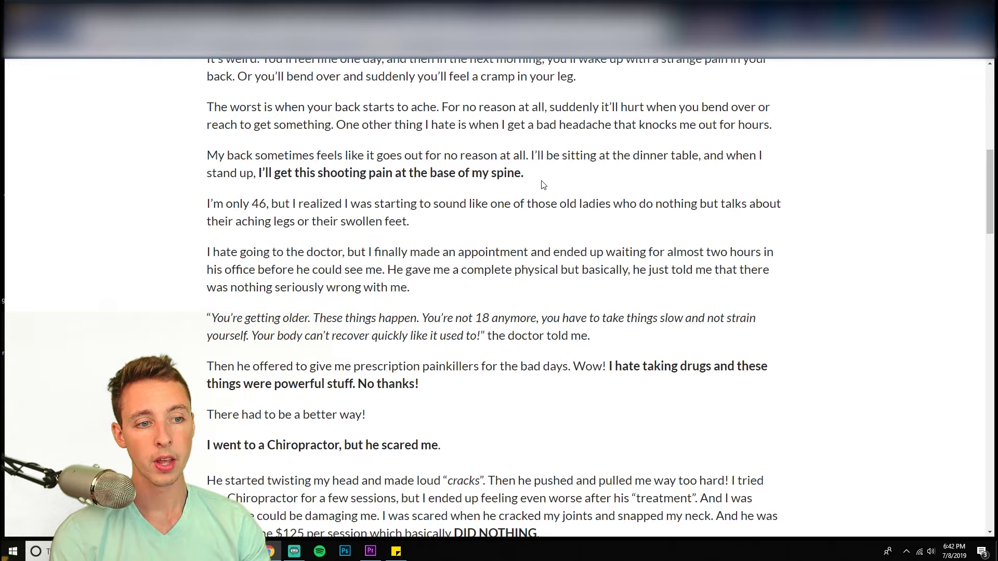
{"action": "left_click_drag", "start_coordinate": [608, 366], "coordinate": [737, 367]}
{"action": "left_click", "coordinate": [381, 379]}
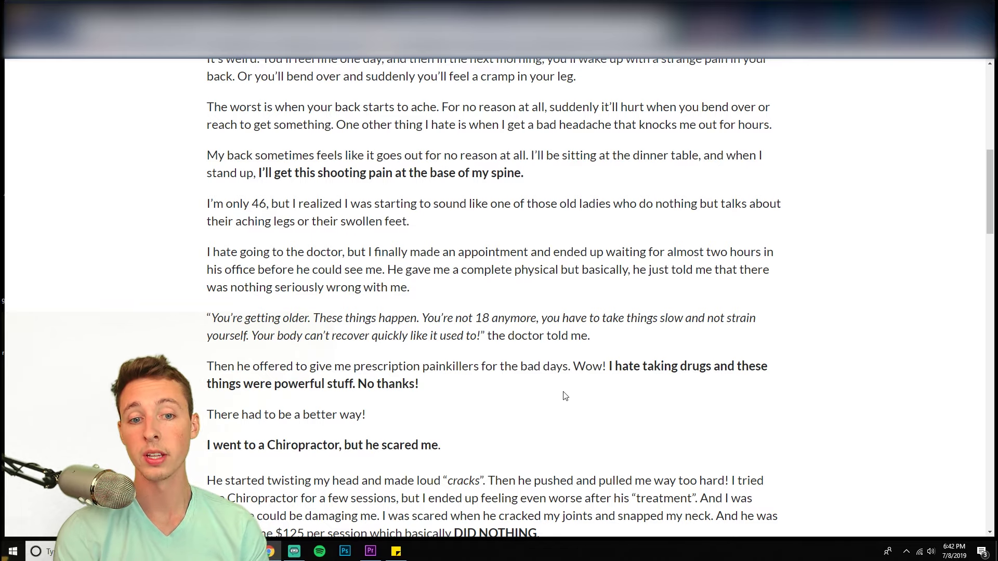
{"action": "scroll", "coordinate": [356, 448], "scroll_direction": "down", "scroll_amount": 1}
{"action": "left_click_drag", "start_coordinate": [214, 395], "coordinate": [442, 411]}
{"action": "left_click", "coordinate": [450, 407]}
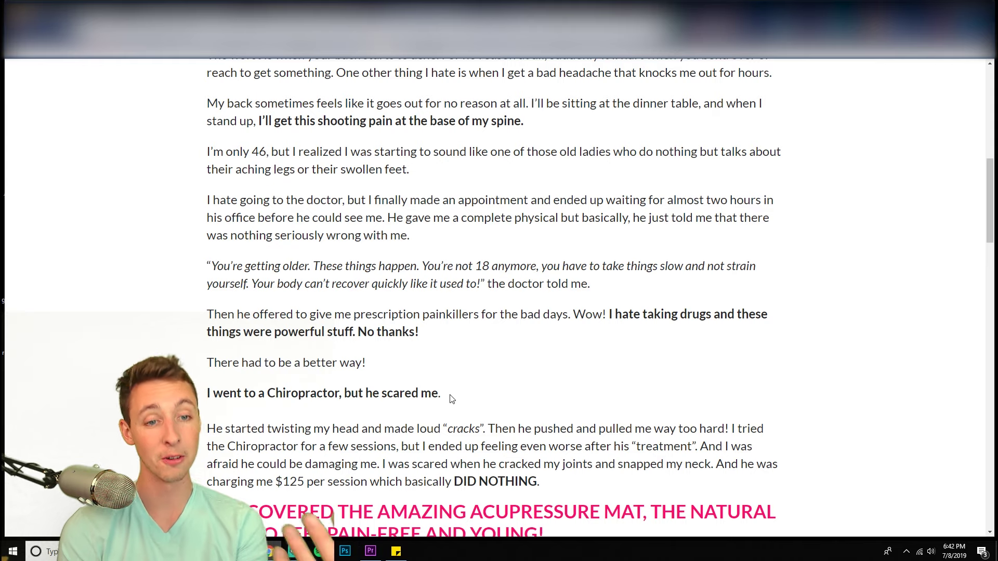
{"action": "scroll", "coordinate": [451, 398], "scroll_direction": "up", "scroll_amount": 1}
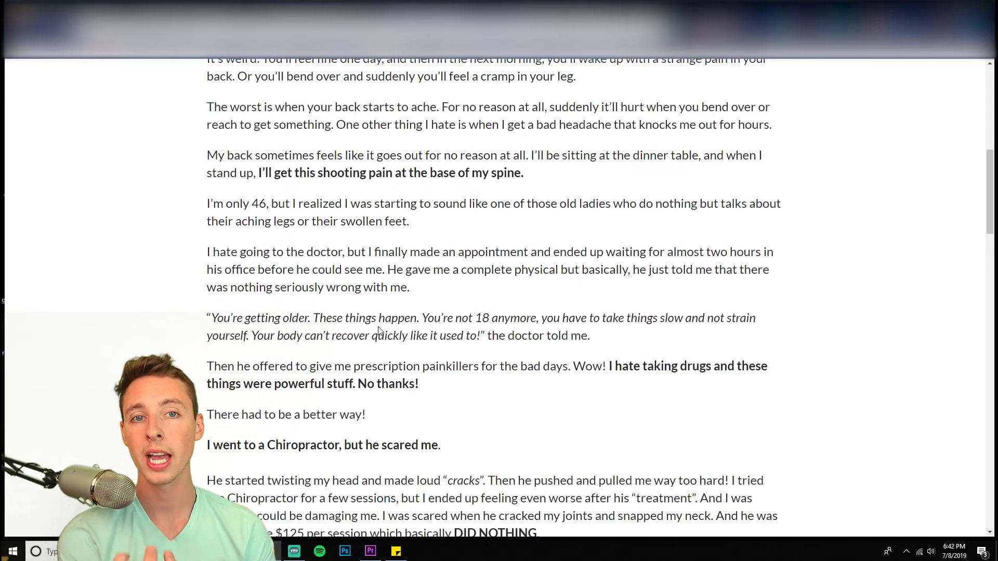
{"action": "scroll", "coordinate": [377, 331], "scroll_direction": "up", "scroll_amount": 5}
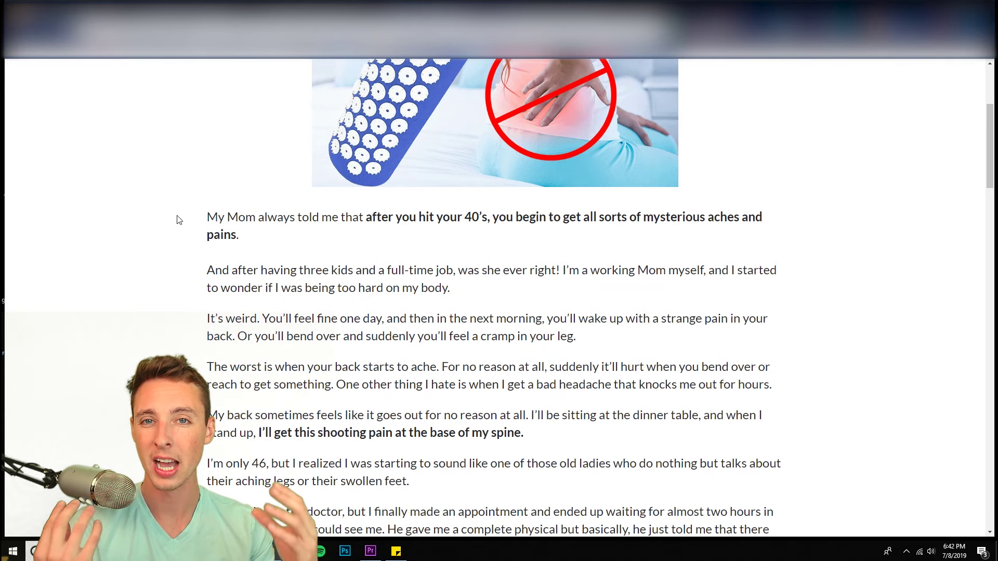
Step: Scroll the acupressure mat advertorial, highlighting the pink headline along the way
{"action": "scroll", "coordinate": [176, 224], "scroll_direction": "down", "scroll_amount": 6}
{"action": "scroll", "coordinate": [111, 247], "scroll_direction": "down", "scroll_amount": 3}
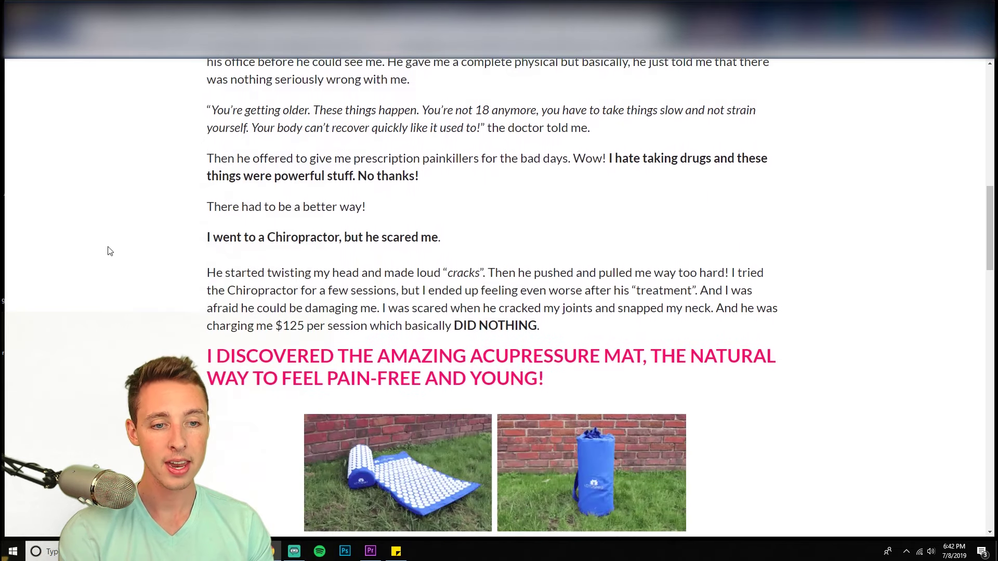
{"action": "left_click_drag", "start_coordinate": [226, 356], "coordinate": [639, 385]}
{"action": "left_click", "coordinate": [627, 367]}
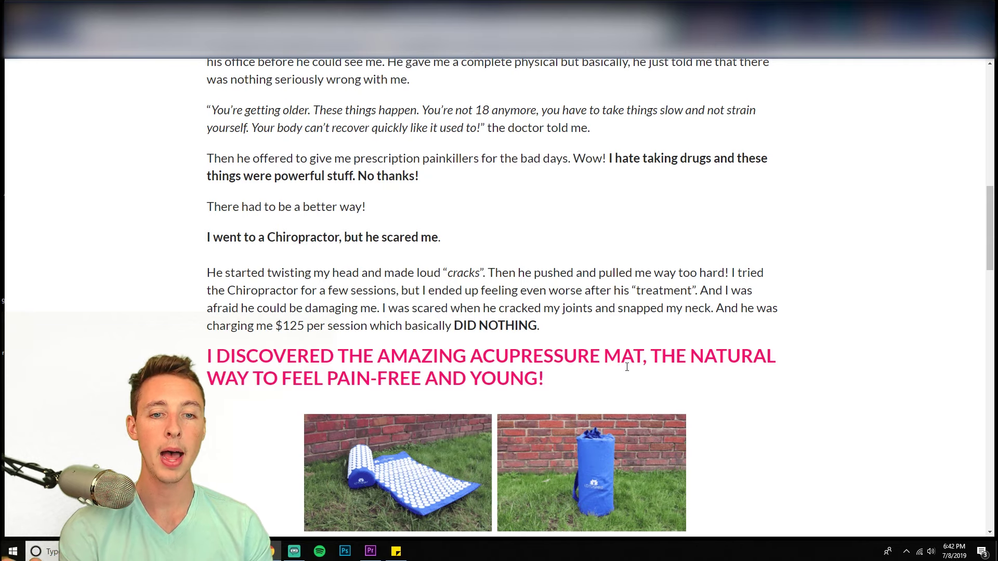
{"action": "left_click_drag", "start_coordinate": [376, 378], "coordinate": [556, 385]}
{"action": "left_click", "coordinate": [558, 386]}
{"action": "scroll", "coordinate": [54, 327], "scroll_direction": "down", "scroll_amount": 2}
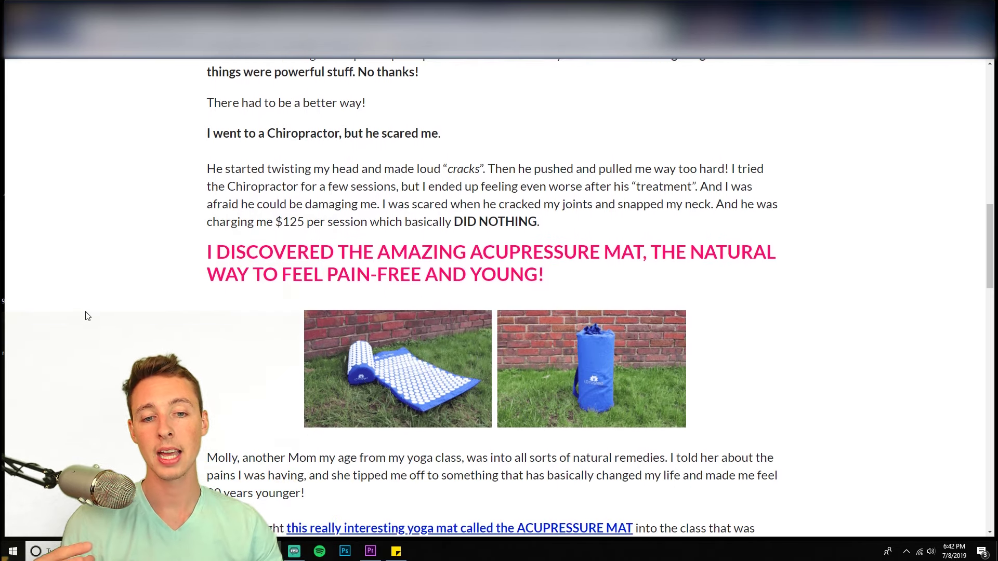
{"action": "scroll", "coordinate": [97, 314], "scroll_direction": "down", "scroll_amount": 2}
{"action": "scroll", "coordinate": [95, 314], "scroll_direction": "down", "scroll_amount": 1}
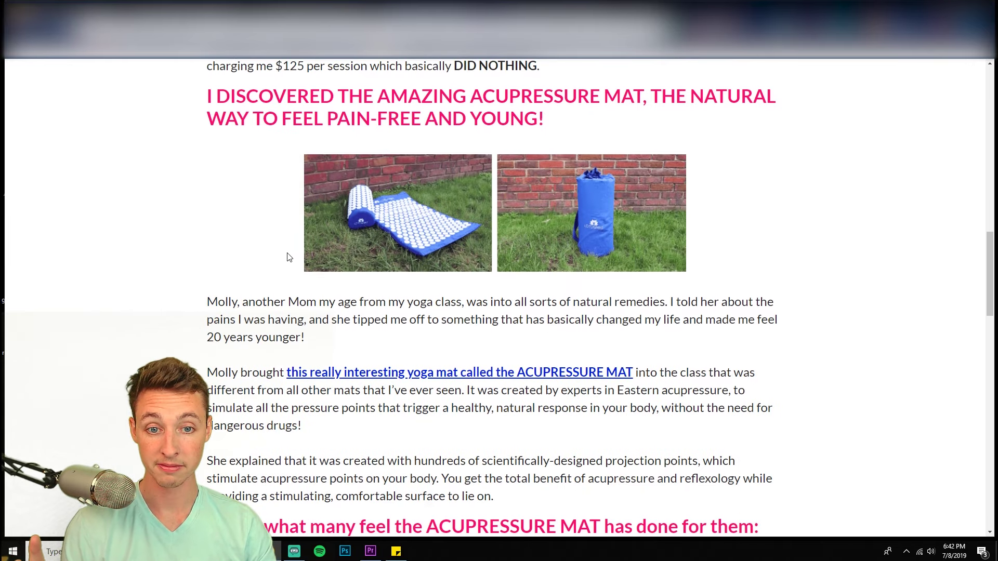
Step: Highlight the FEEL PAIN-FREE AND YOUNG headline, then scroll to the special limited-time offer
{"action": "left_click_drag", "start_coordinate": [188, 93], "coordinate": [593, 144]}
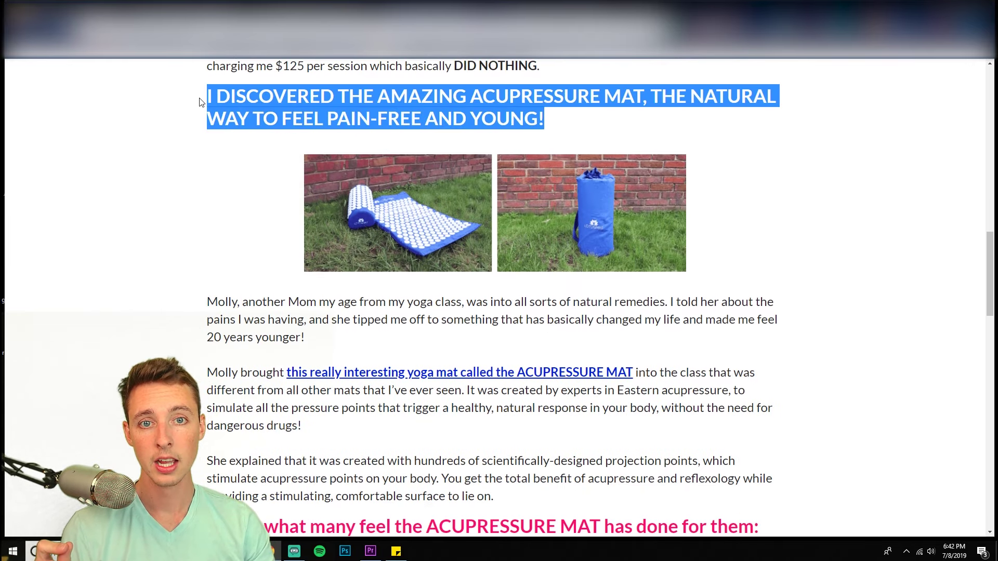
{"action": "left_click_drag", "start_coordinate": [200, 101], "coordinate": [622, 131]}
{"action": "left_click_drag", "start_coordinate": [279, 118], "coordinate": [540, 119]}
{"action": "left_click", "coordinate": [231, 97]}
{"action": "left_click_drag", "start_coordinate": [197, 99], "coordinate": [288, 98]}
{"action": "left_click", "coordinate": [288, 98]}
{"action": "scroll", "coordinate": [248, 214], "scroll_direction": "down", "scroll_amount": 1}
{"action": "scroll", "coordinate": [250, 215], "scroll_direction": "down", "scroll_amount": 1}
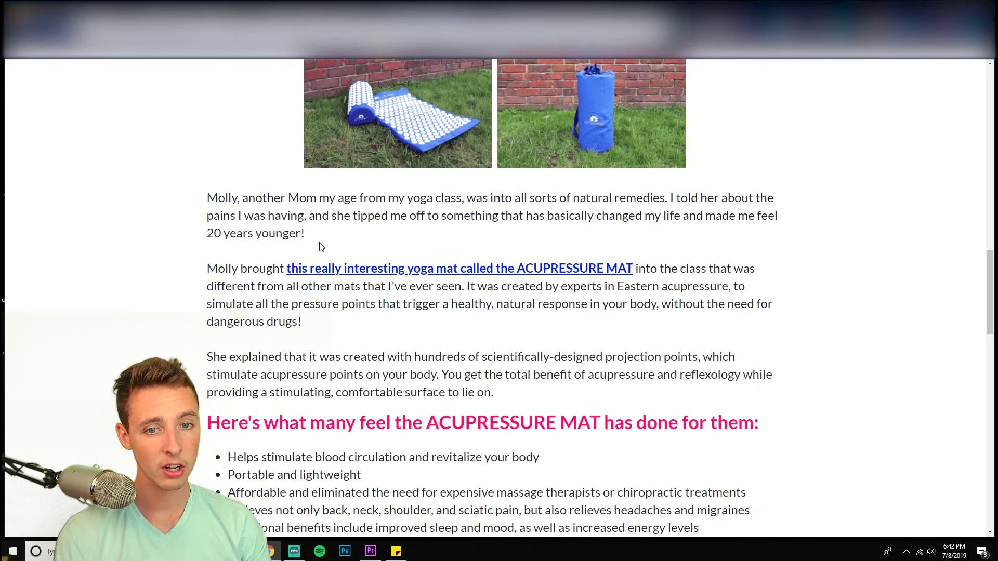
{"action": "scroll", "coordinate": [184, 255], "scroll_direction": "down", "scroll_amount": 1}
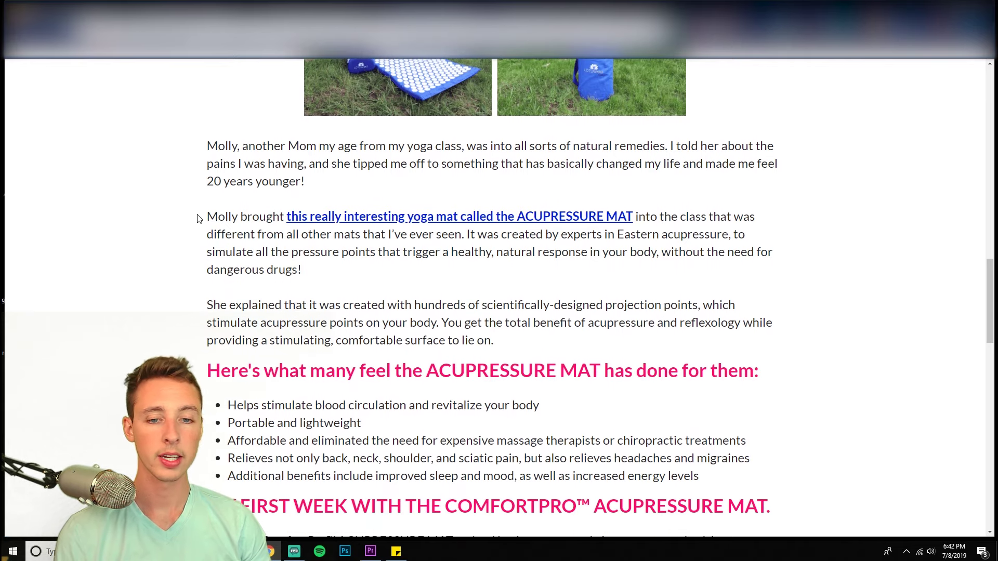
{"action": "scroll", "coordinate": [290, 167], "scroll_direction": "down", "scroll_amount": 13}
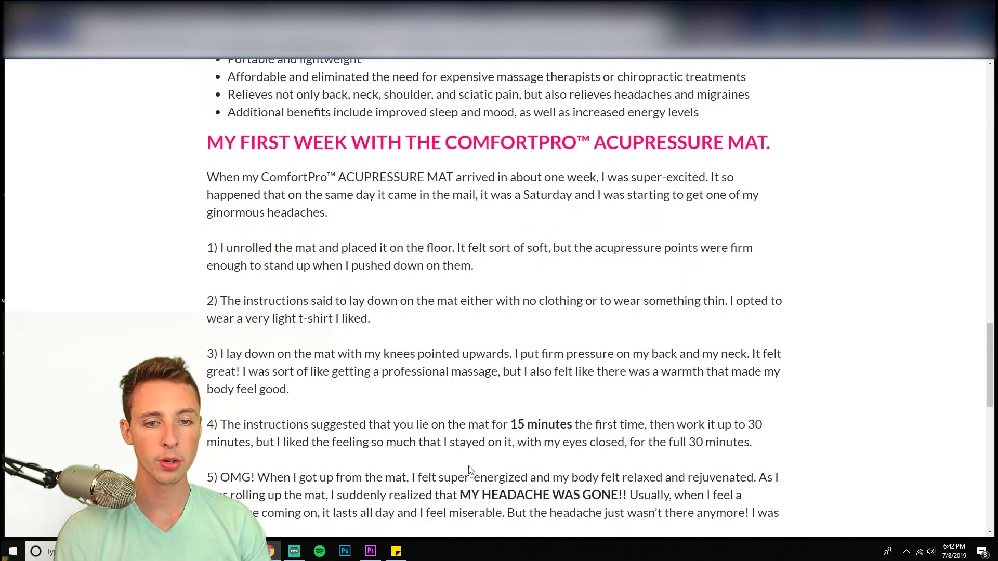
{"action": "scroll", "coordinate": [265, 286], "scroll_direction": "down", "scroll_amount": 10}
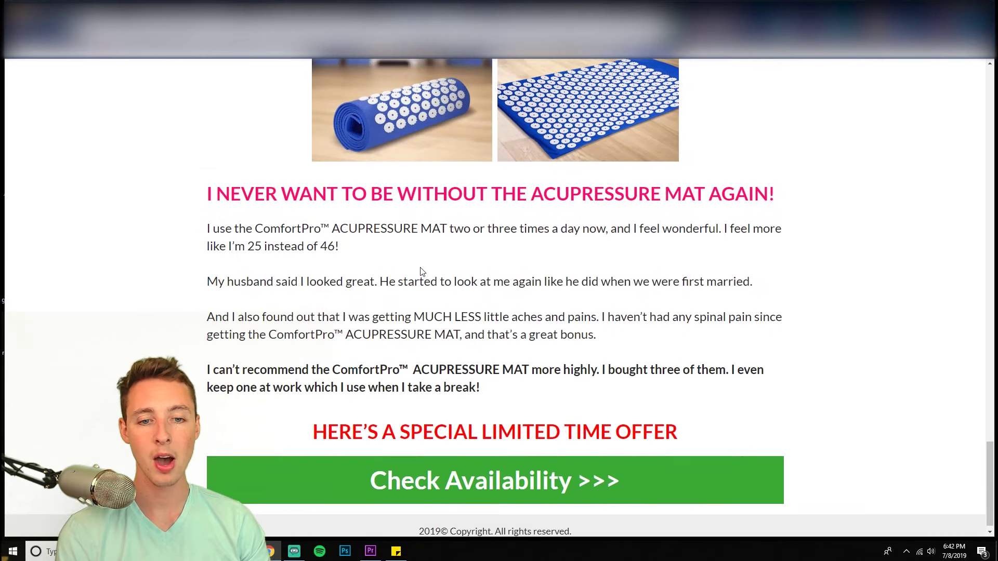
Step: Open the ComfortPro Acupressure Mat product page via Check Availability and skim its benefit list
{"action": "left_click", "coordinate": [521, 471]}
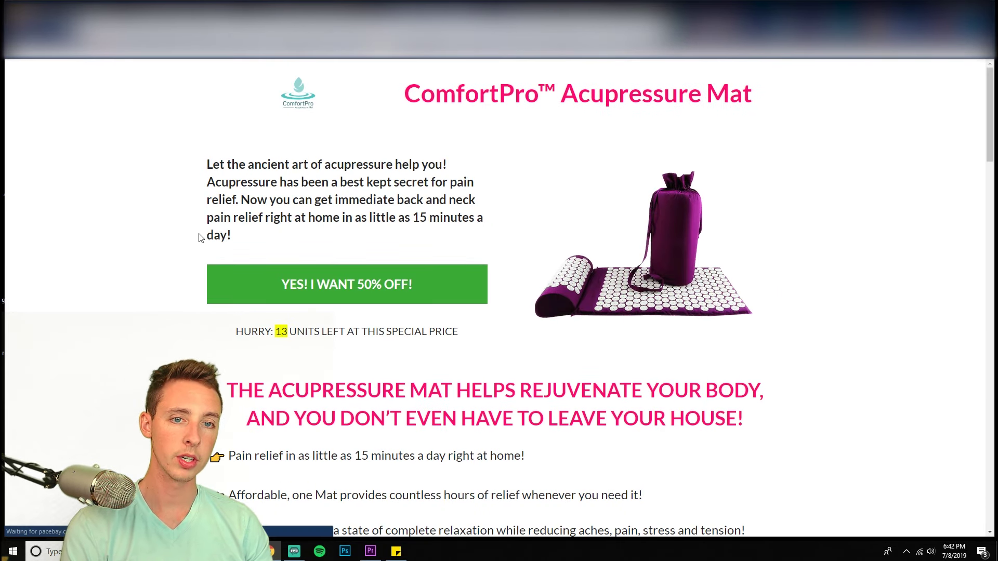
{"action": "scroll", "coordinate": [307, 147], "scroll_direction": "down", "scroll_amount": 5}
{"action": "left_click_drag", "start_coordinate": [209, 197], "coordinate": [714, 284]}
{"action": "left_click", "coordinate": [714, 284]}
{"action": "scroll", "coordinate": [728, 387], "scroll_direction": "up", "scroll_amount": 5}
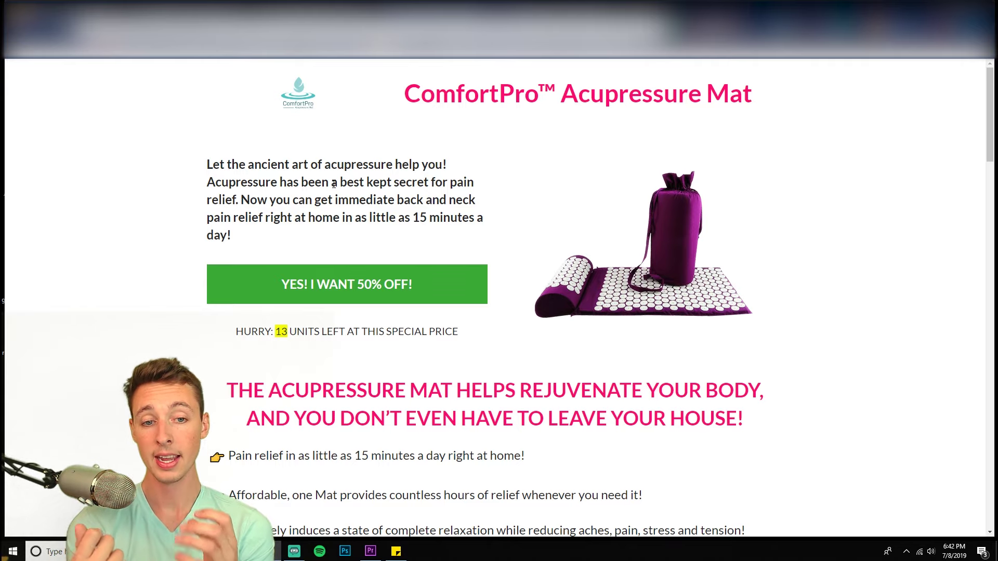
Step: Claim the 50%-off offer and review the checkout's mat quantity bundle prices
{"action": "left_click", "coordinate": [376, 280]}
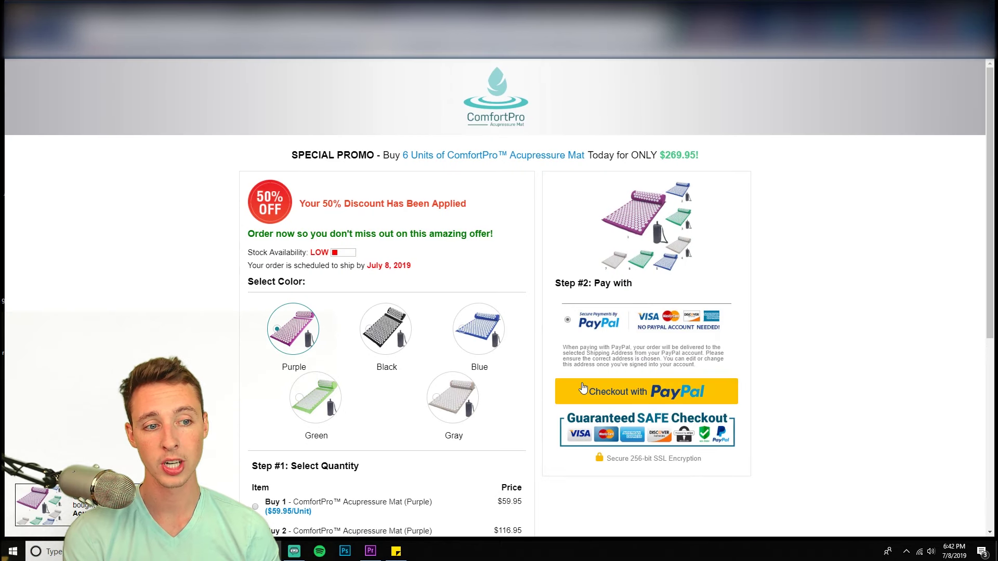
{"action": "scroll", "coordinate": [158, 267], "scroll_direction": "down", "scroll_amount": 5}
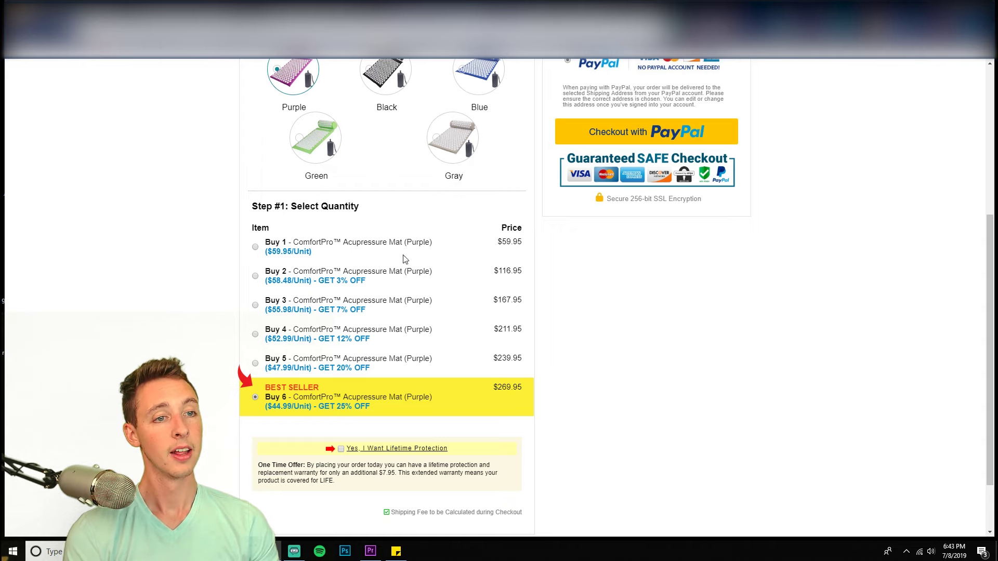
{"action": "left_click_drag", "start_coordinate": [357, 323], "coordinate": [534, 392]}
{"action": "left_click", "coordinate": [647, 396]}
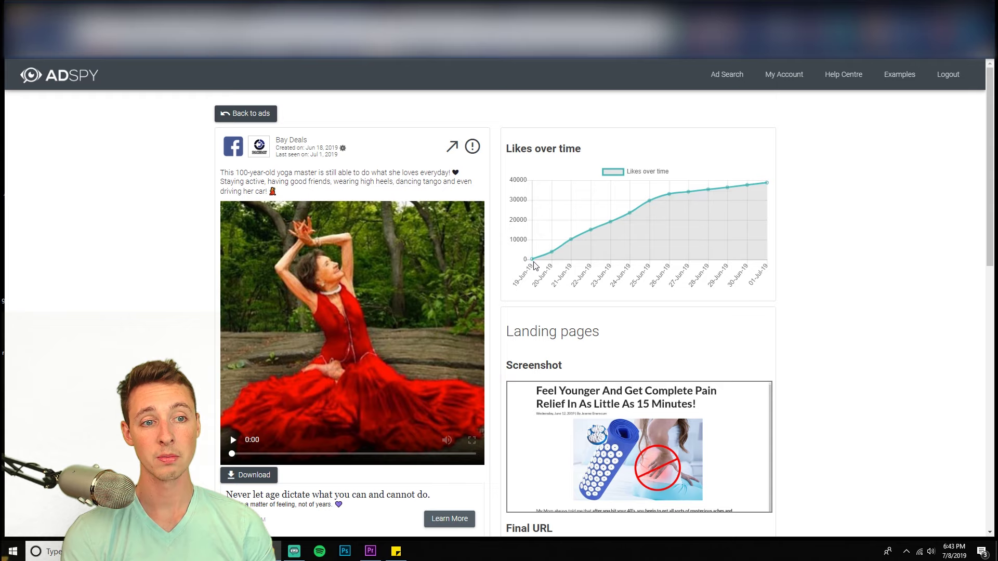
{"action": "scroll", "coordinate": [130, 311], "scroll_direction": "down", "scroll_amount": 3}
{"action": "scroll", "coordinate": [240, 368], "scroll_direction": "down", "scroll_amount": 1}
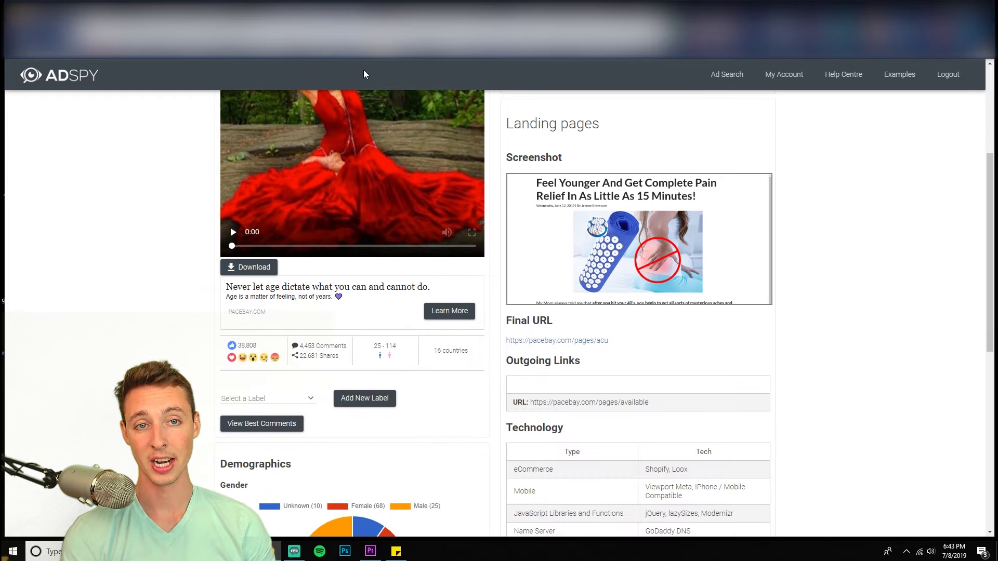
{"action": "scroll", "coordinate": [374, 99], "scroll_direction": "up", "scroll_amount": 4}
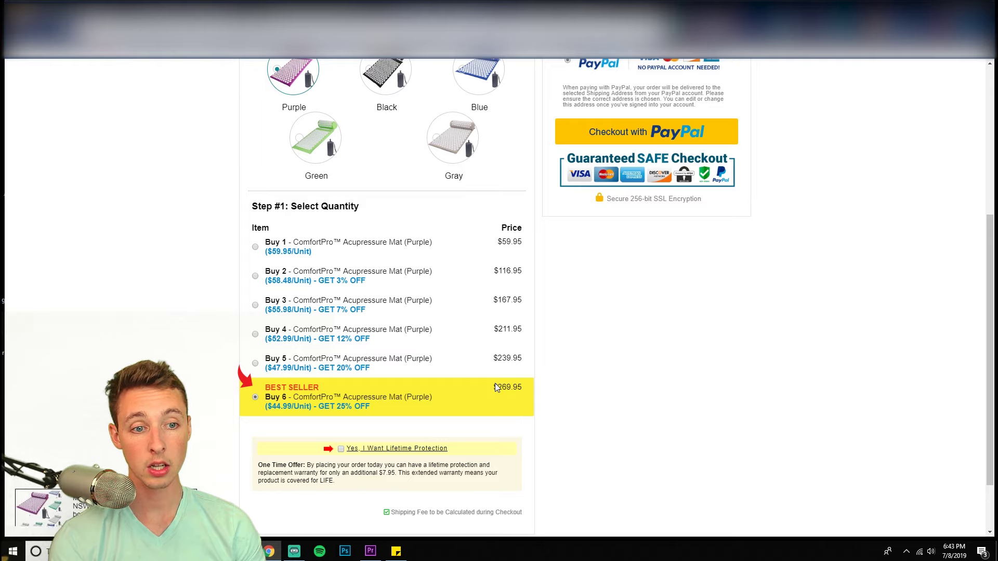
Step: Note the six-mat bundle at $269.95, then return to the AdSpy search results
{"action": "left_click_drag", "start_coordinate": [494, 387], "coordinate": [523, 386]}
{"action": "scroll", "coordinate": [696, 363], "scroll_direction": "up", "scroll_amount": 1}
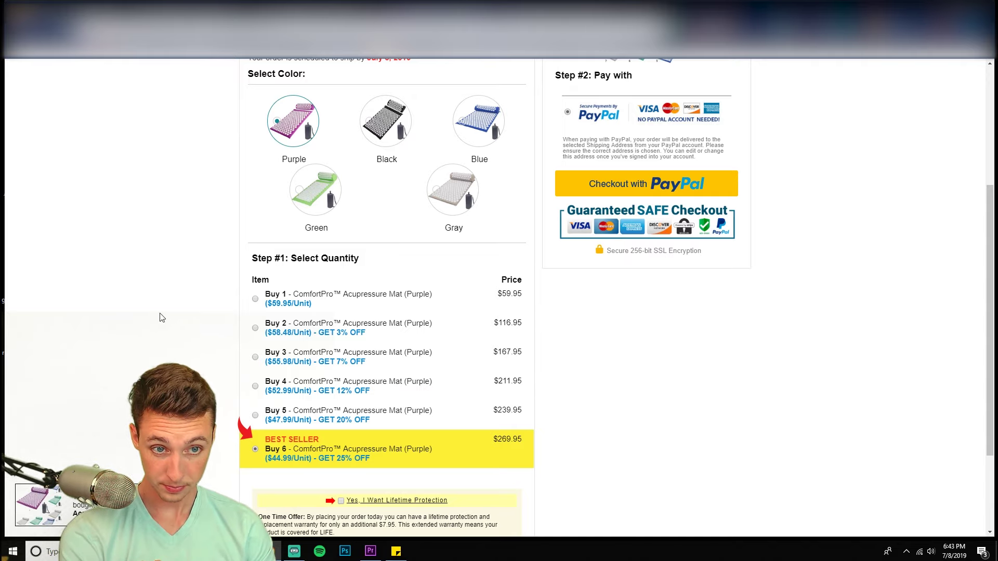
{"action": "scroll", "coordinate": [161, 316], "scroll_direction": "up", "scroll_amount": 1}
{"action": "left_click_drag", "start_coordinate": [296, 188], "coordinate": [220, 224]}
{"action": "left_click", "coordinate": [164, 272]}
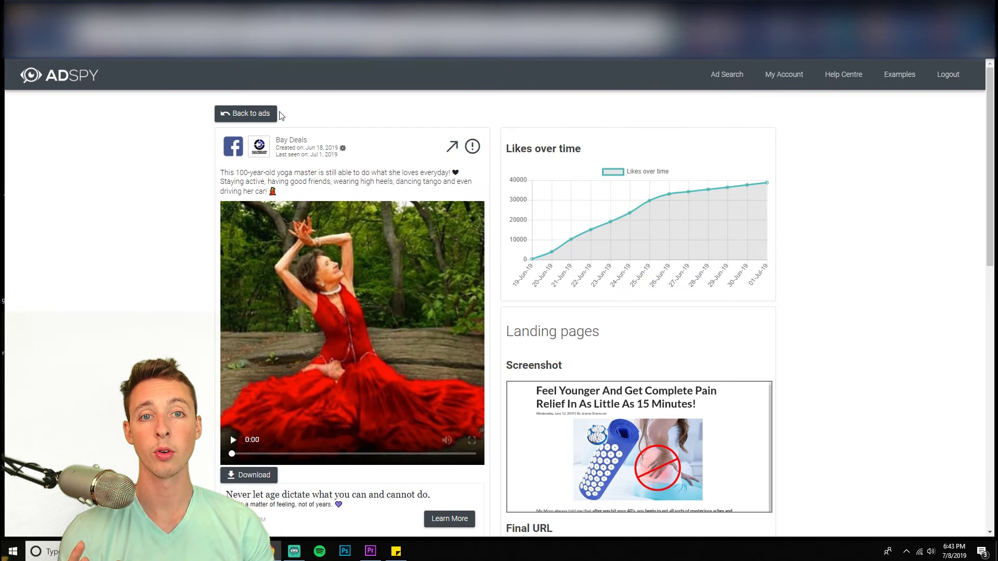
{"action": "left_click", "coordinate": [274, 114]}
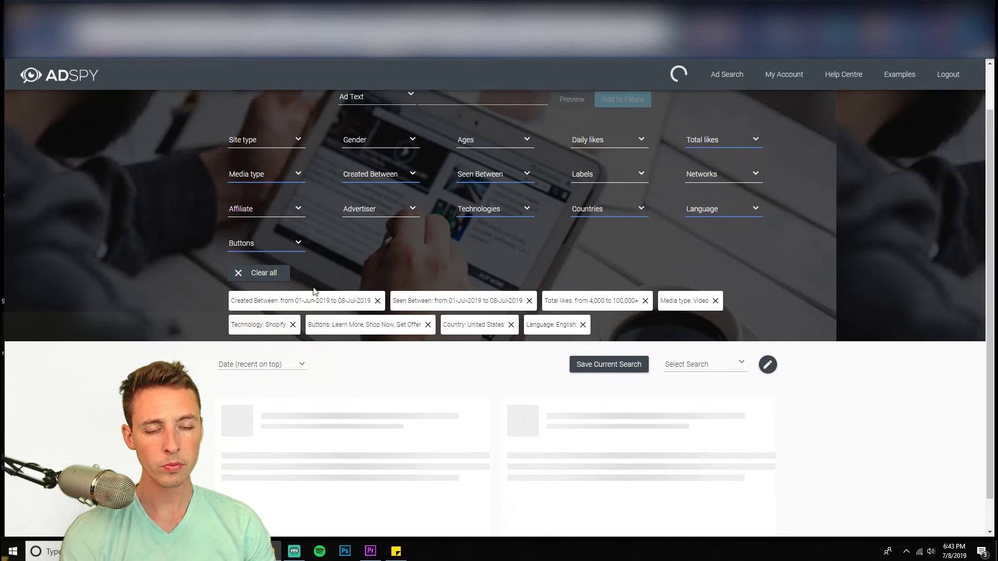
Step: Clear all search filters and list only ads labelled Saved, such as The Aster
{"action": "scroll", "coordinate": [111, 340], "scroll_direction": "down", "scroll_amount": 3}
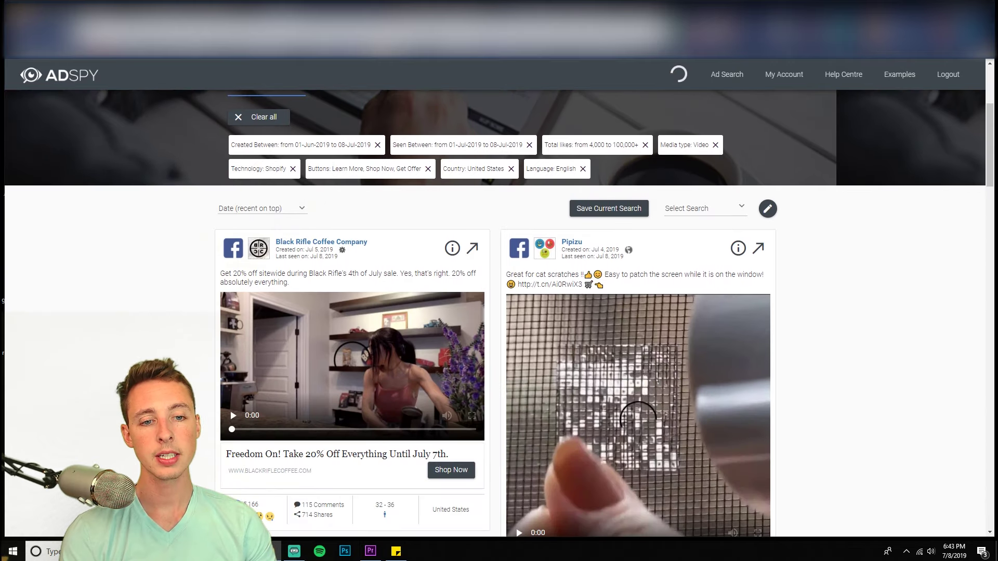
{"action": "scroll", "coordinate": [111, 340], "scroll_direction": "down", "scroll_amount": 10}
{"action": "scroll", "coordinate": [111, 340], "scroll_direction": "down", "scroll_amount": 20}
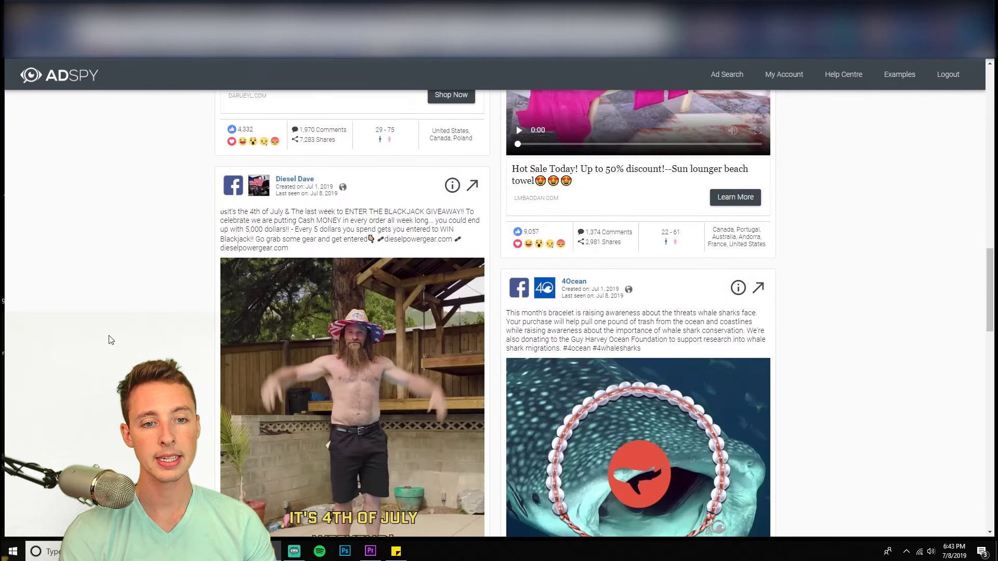
{"action": "scroll", "coordinate": [110, 340], "scroll_direction": "down", "scroll_amount": 5}
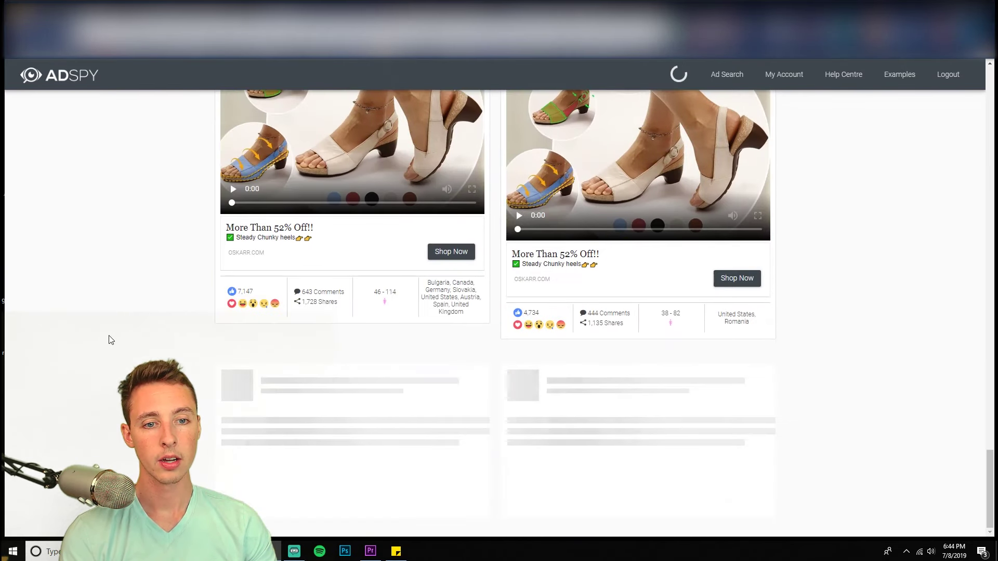
{"action": "scroll", "coordinate": [145, 281], "scroll_direction": "up", "scroll_amount": 20}
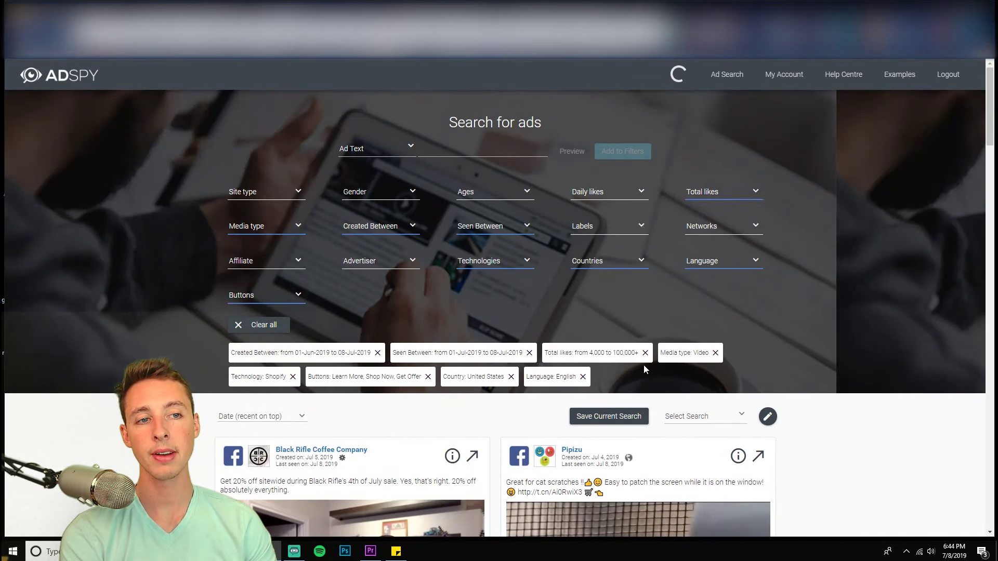
{"action": "scroll", "coordinate": [635, 365], "scroll_direction": "down", "scroll_amount": 6}
{"action": "scroll", "coordinate": [652, 413], "scroll_direction": "up", "scroll_amount": 6}
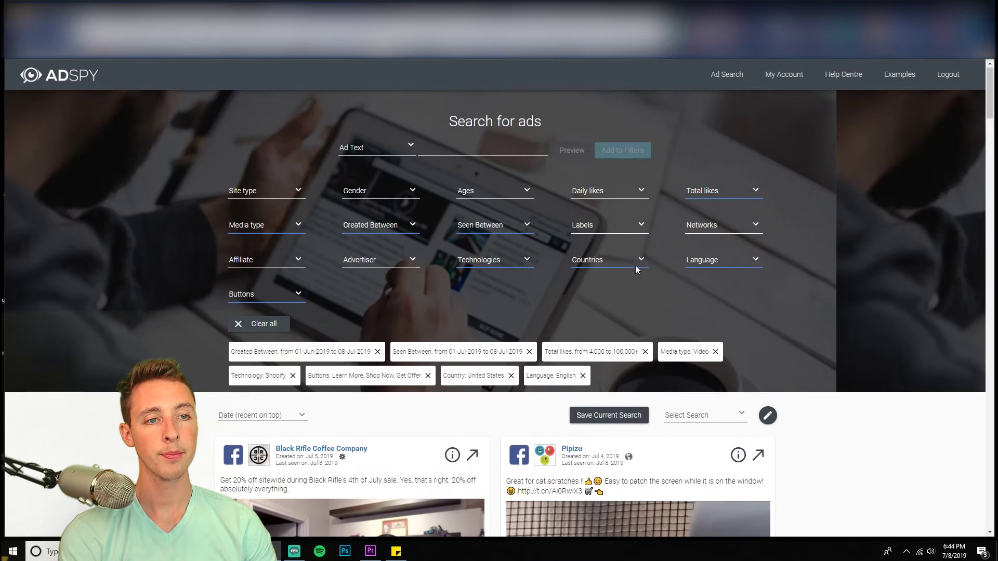
{"action": "left_click", "coordinate": [258, 325]}
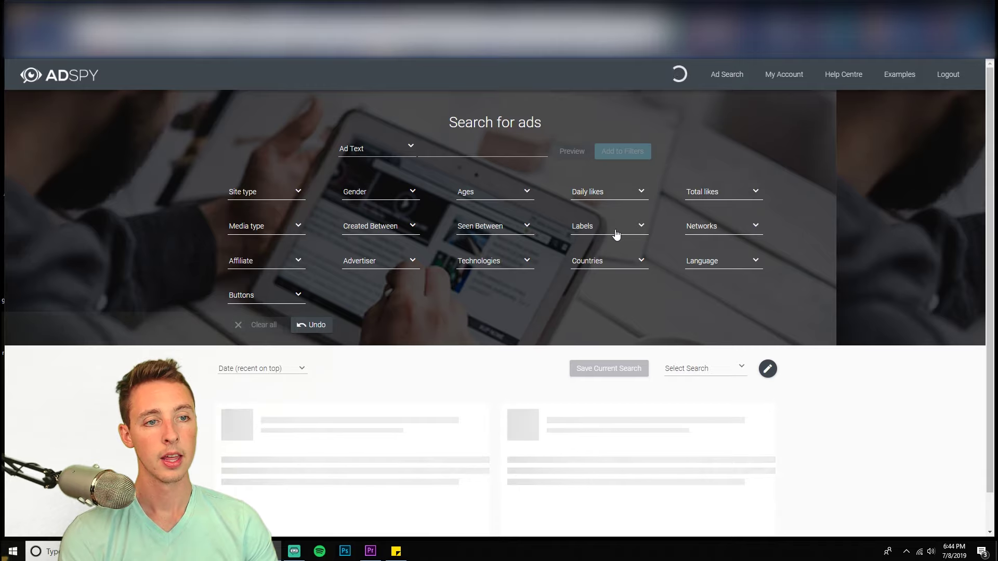
{"action": "left_click", "coordinate": [595, 230]}
{"action": "left_click", "coordinate": [598, 275]}
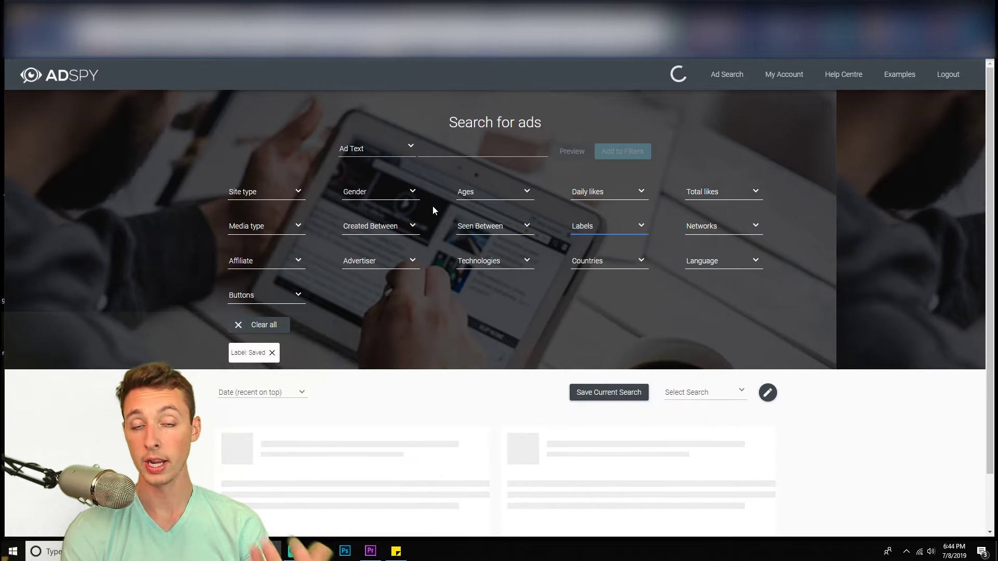
{"action": "scroll", "coordinate": [84, 276], "scroll_direction": "down", "scroll_amount": 5}
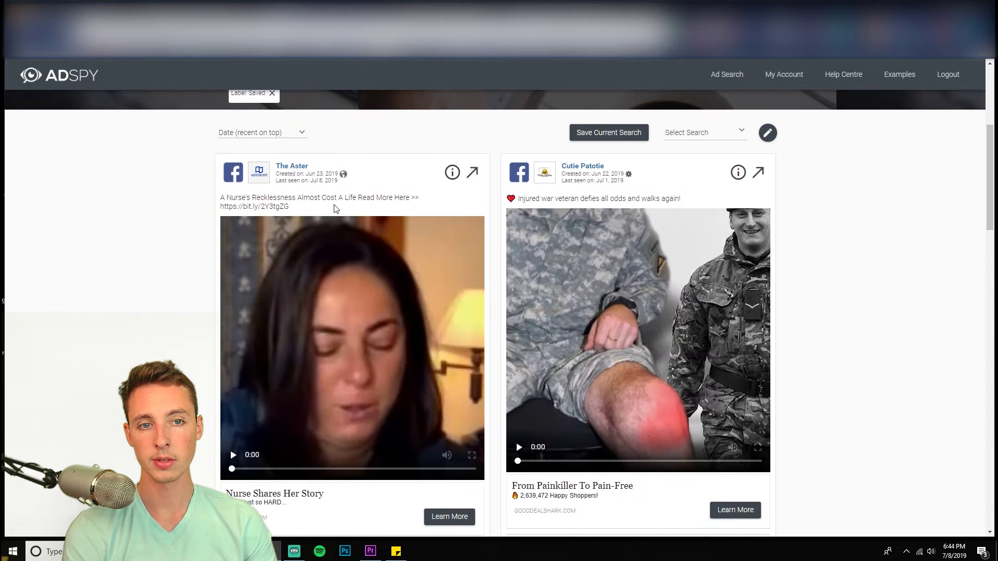
{"action": "scroll", "coordinate": [337, 209], "scroll_direction": "down", "scroll_amount": 1}
{"action": "left_click", "coordinate": [336, 209]}
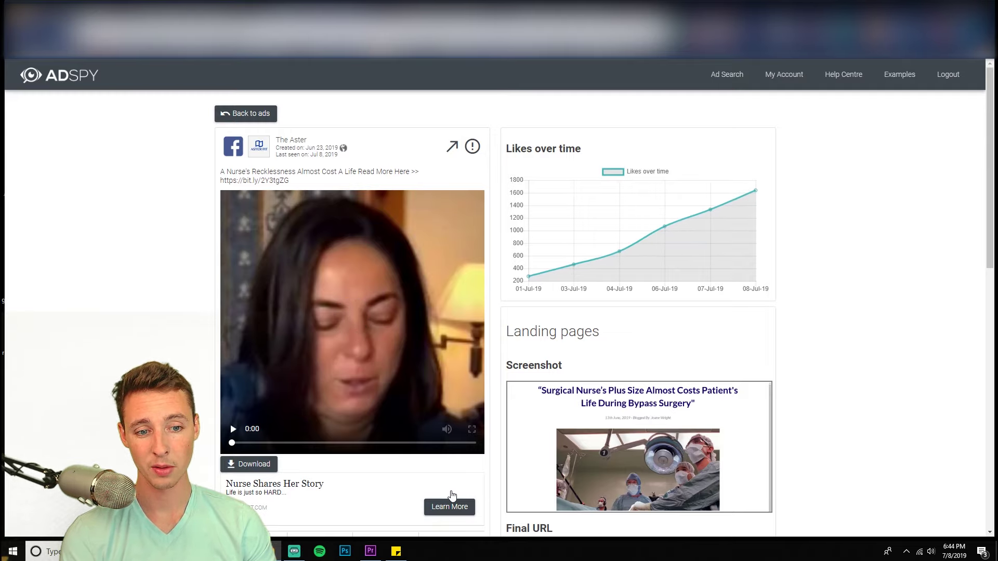
{"action": "left_click", "coordinate": [450, 506]}
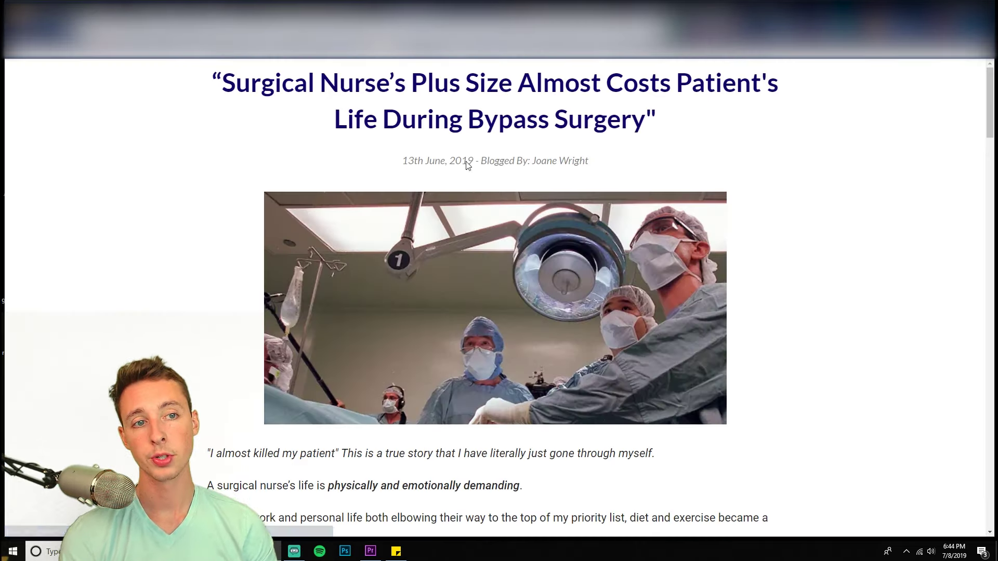
{"action": "left_click_drag", "start_coordinate": [464, 162], "coordinate": [631, 183]}
{"action": "left_click", "coordinate": [611, 155]}
{"action": "scroll", "coordinate": [149, 172], "scroll_direction": "down", "scroll_amount": 20}
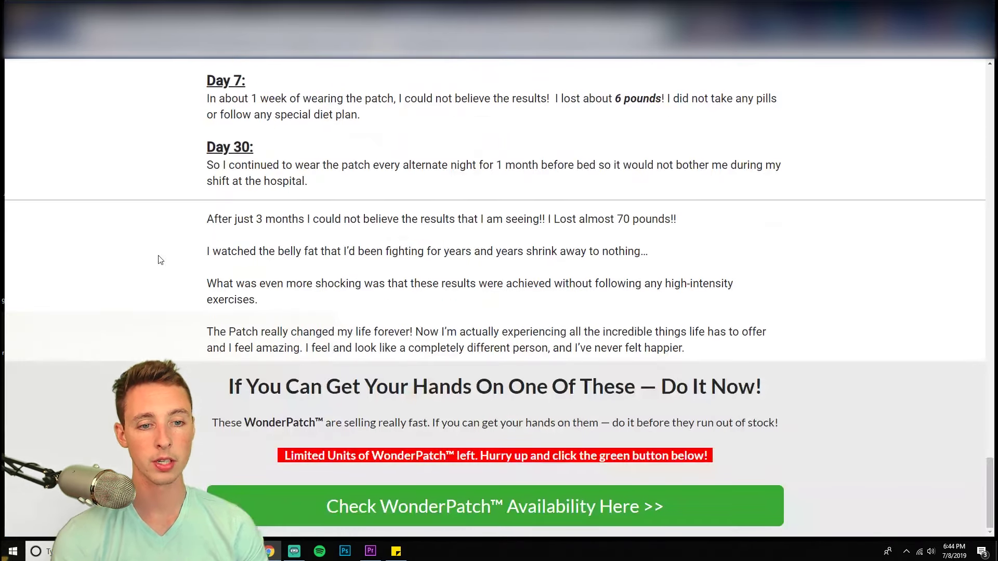
{"action": "left_click", "coordinate": [393, 507]}
{"action": "scroll", "coordinate": [587, 348], "scroll_direction": "down", "scroll_amount": 7}
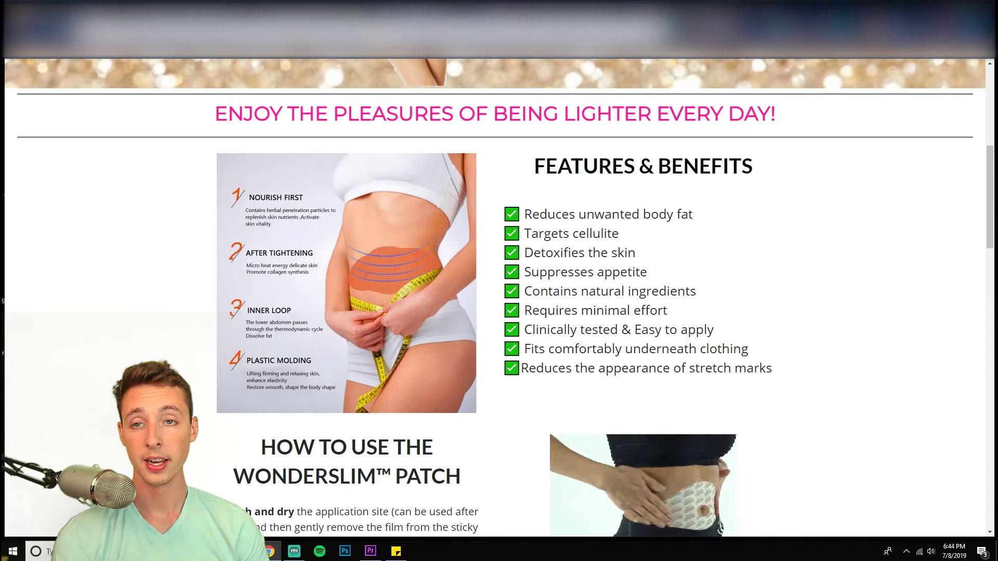
{"action": "key", "text": "ctrl+w"}
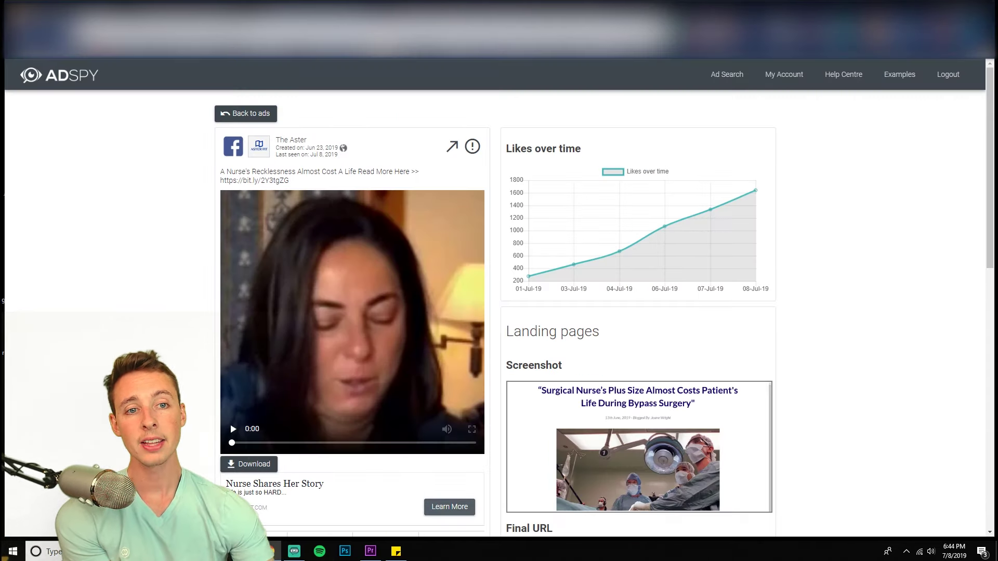
{"action": "left_click_drag", "start_coordinate": [222, 169], "coordinate": [283, 181]}
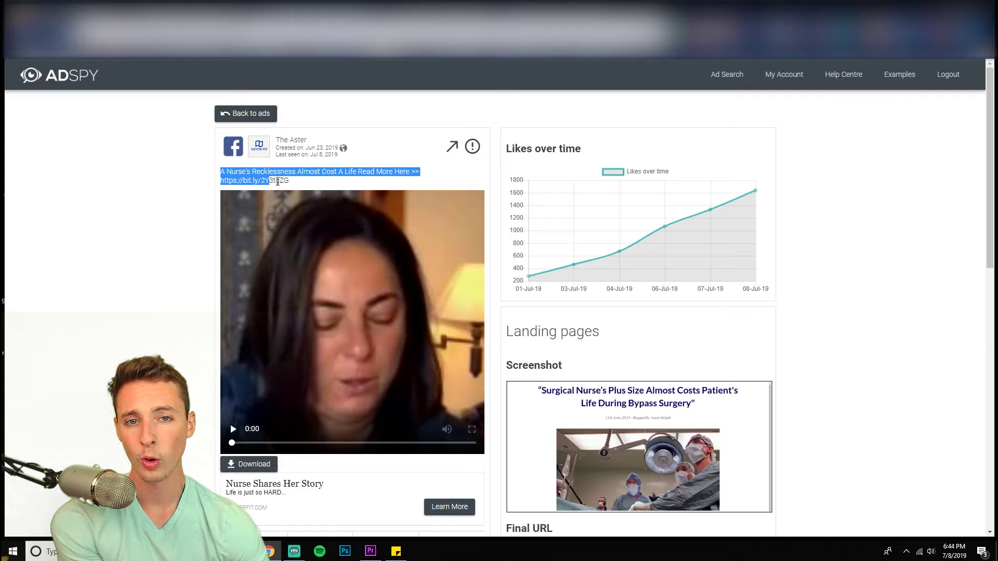
{"action": "left_click", "coordinate": [309, 186]}
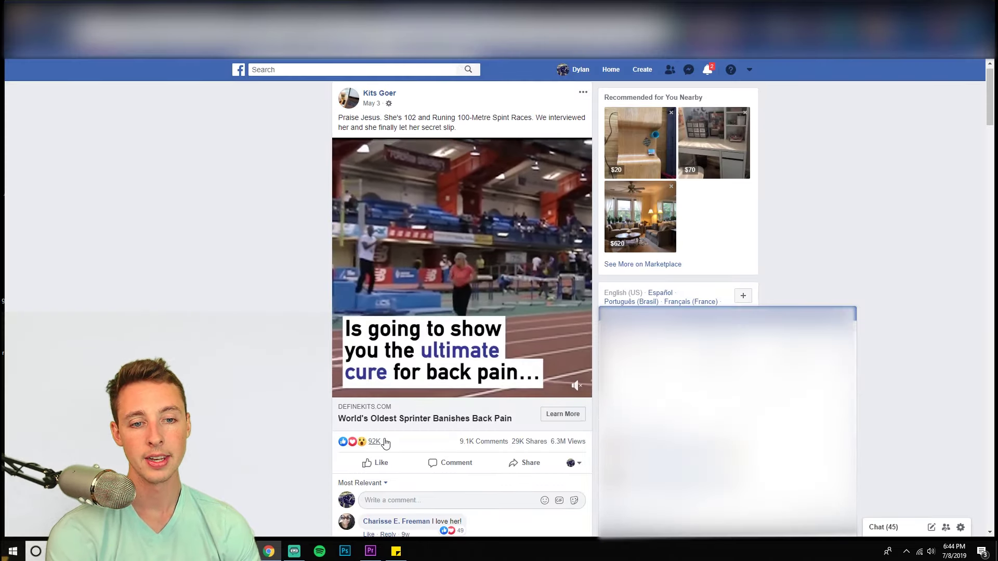
{"action": "mouse_move", "coordinate": [367, 442]}
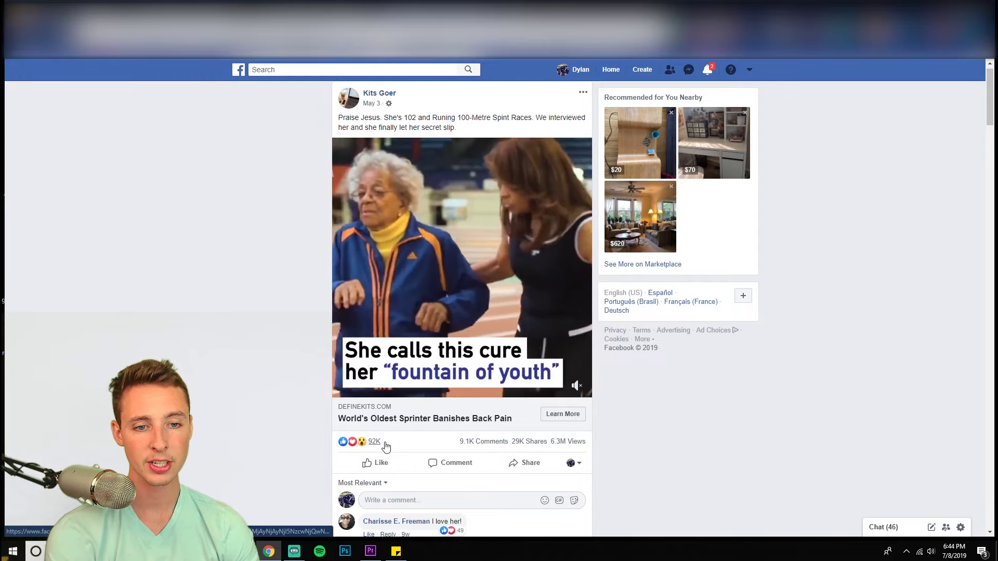
{"action": "left_click", "coordinate": [566, 420]}
{"action": "scroll", "coordinate": [225, 417], "scroll_direction": "down", "scroll_amount": 20}
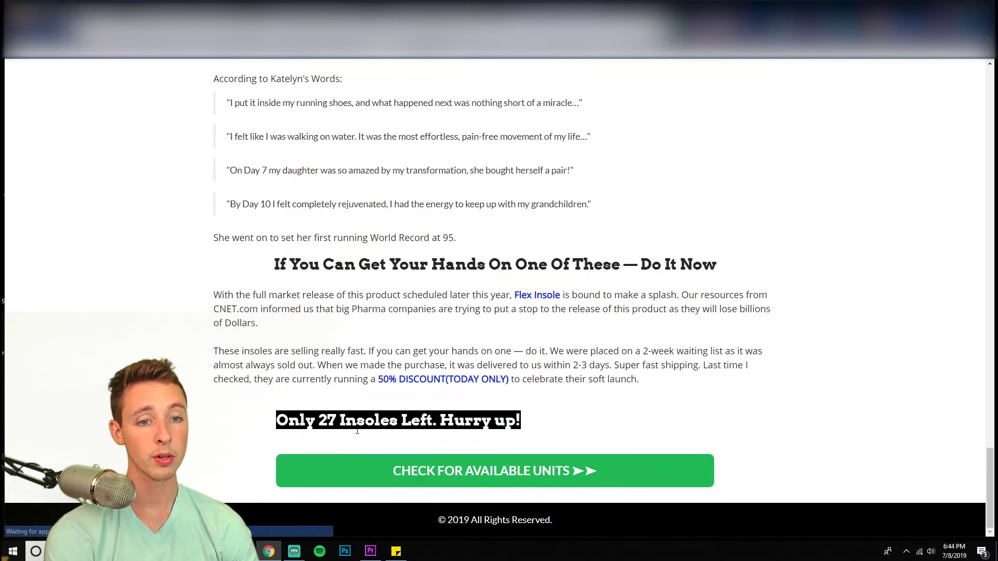
{"action": "key", "text": "alt+Left"}
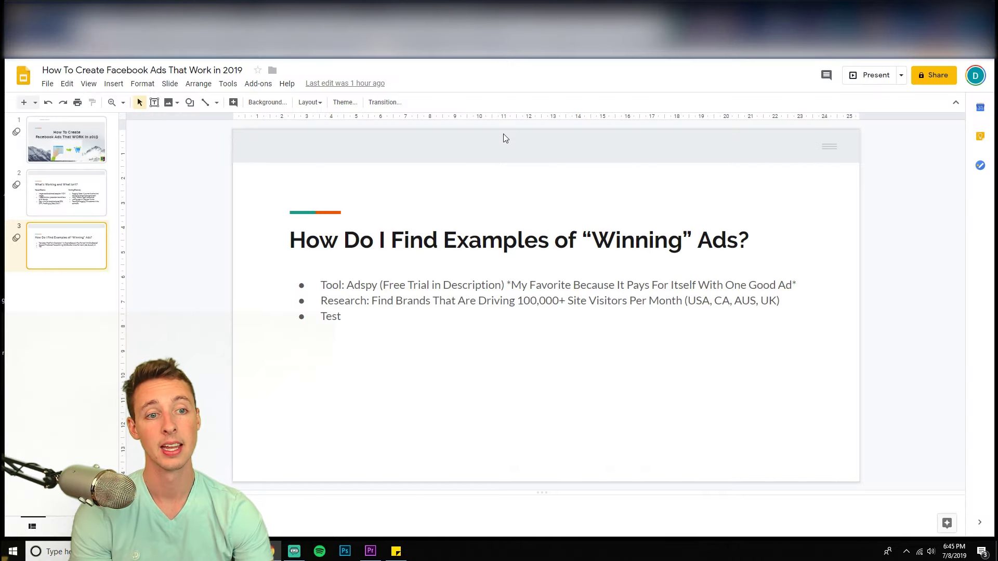
Step: Move to slide 2, 'What's Working and What Isn't?', and review its Working Effectively bullets
{"action": "key", "text": "Up"}
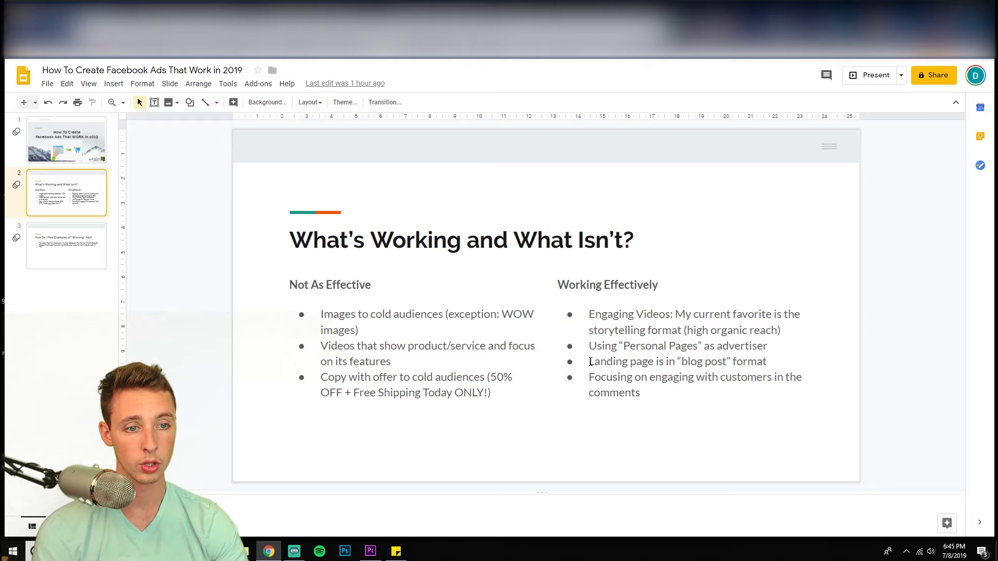
{"action": "left_click_drag", "start_coordinate": [591, 362], "coordinate": [767, 362]}
{"action": "left_click", "coordinate": [767, 362]}
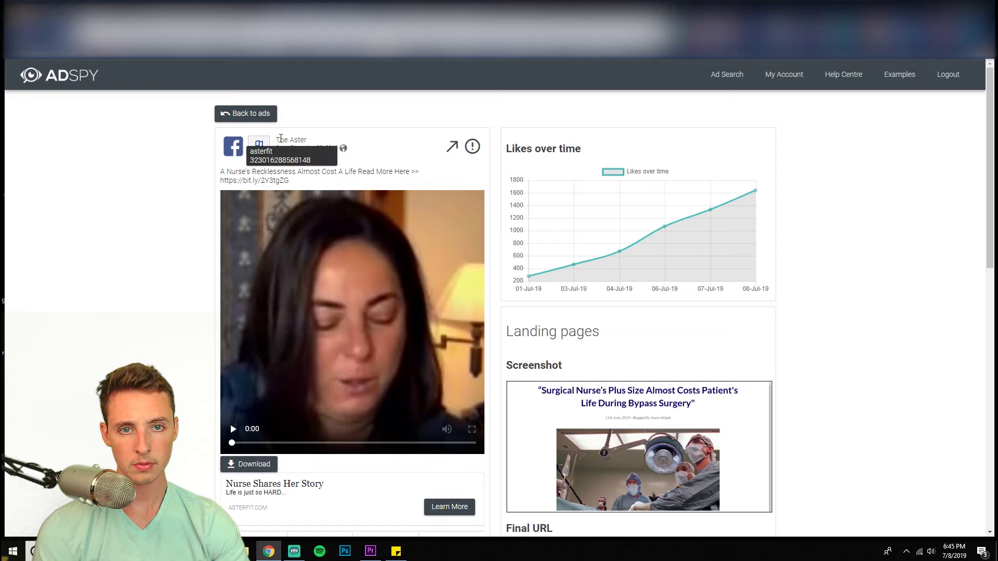
{"action": "double_click", "coordinate": [287, 141]}
{"action": "left_click", "coordinate": [288, 141]}
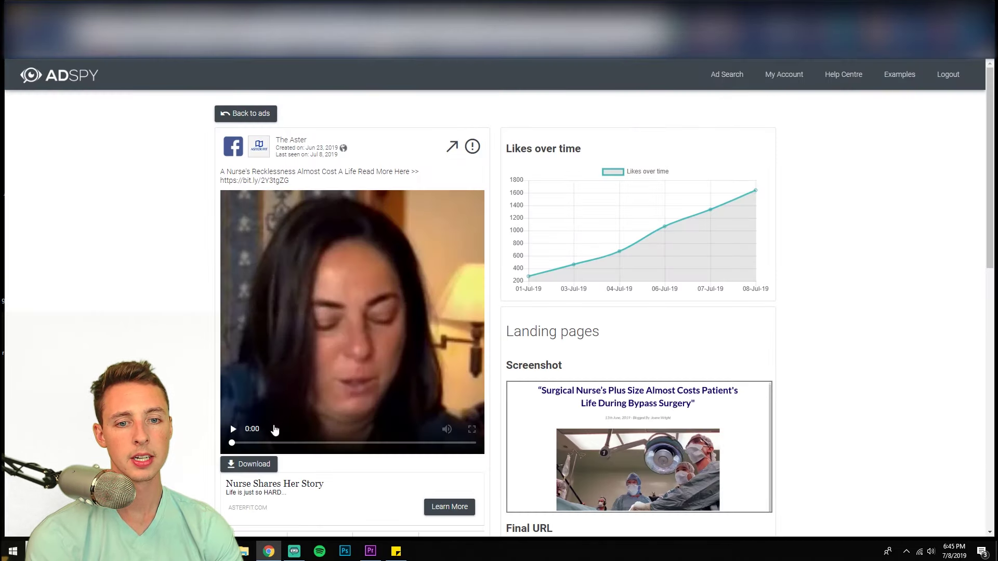
{"action": "scroll", "coordinate": [271, 429], "scroll_direction": "down", "scroll_amount": 5}
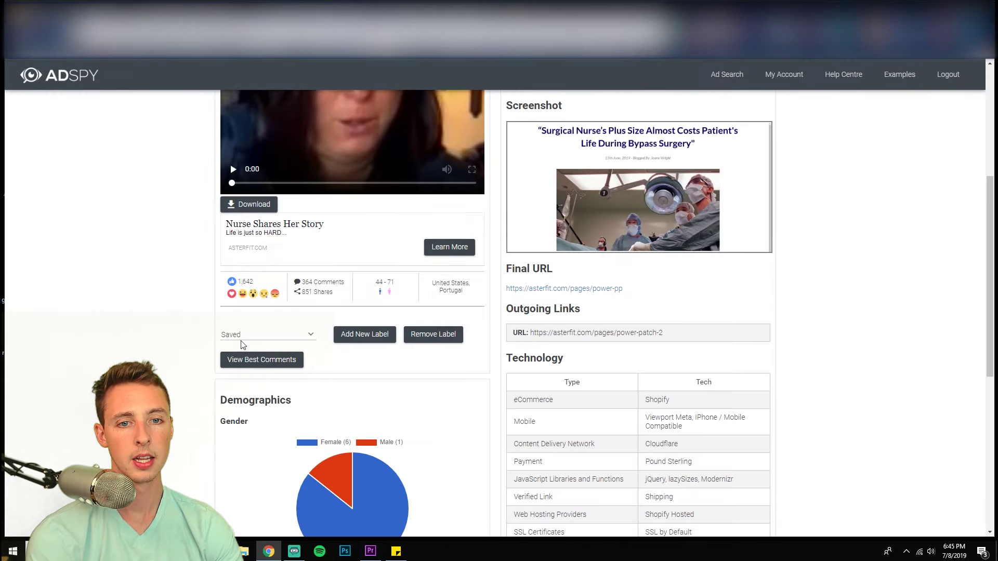
{"action": "scroll", "coordinate": [250, 333], "scroll_direction": "up", "scroll_amount": 3}
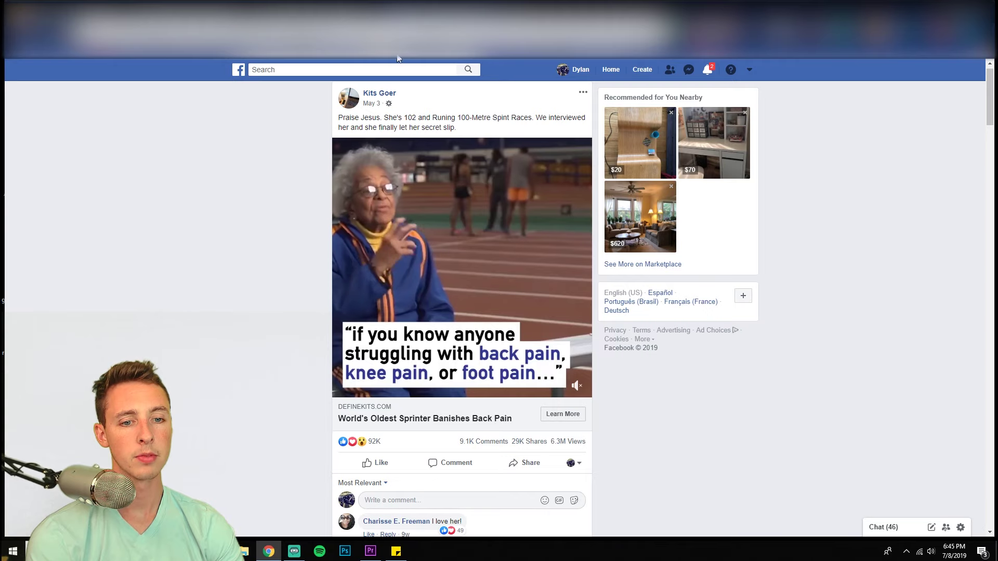
{"action": "scroll", "coordinate": [267, 305], "scroll_direction": "down", "scroll_amount": 5}
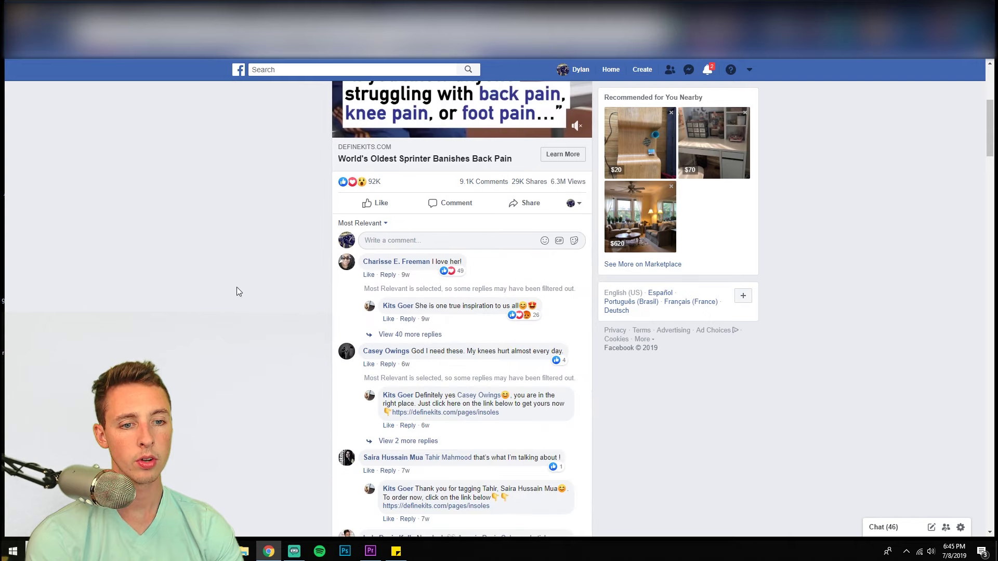
{"action": "left_click_drag", "start_coordinate": [428, 306], "coordinate": [495, 306]}
{"action": "left_click", "coordinate": [436, 304]}
{"action": "left_click", "coordinate": [452, 305]}
{"action": "scroll", "coordinate": [450, 305], "scroll_direction": "down", "scroll_amount": 2}
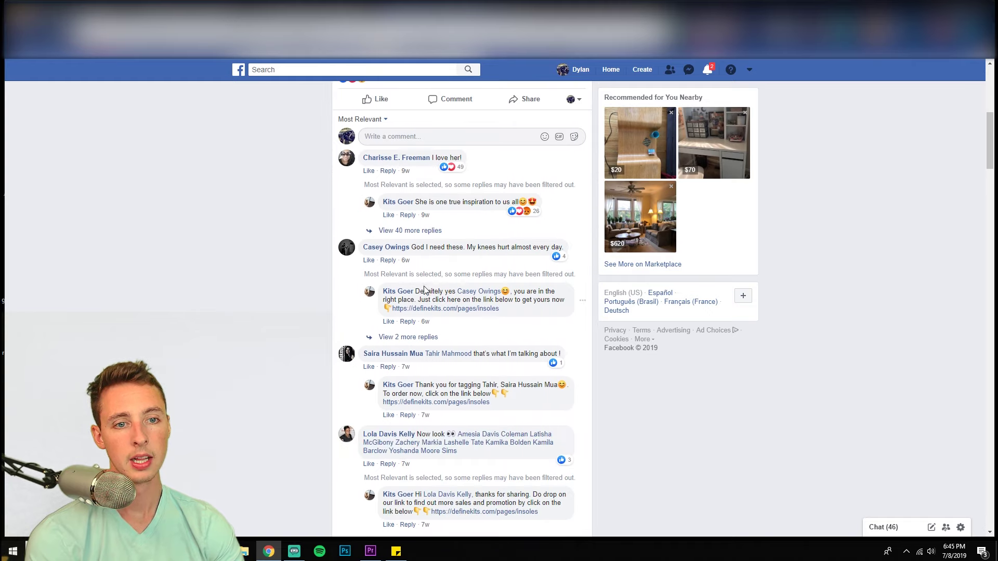
{"action": "left_click_drag", "start_coordinate": [424, 290], "coordinate": [458, 291]}
{"action": "scroll", "coordinate": [452, 291], "scroll_direction": "down", "scroll_amount": 4}
{"action": "scroll", "coordinate": [410, 284], "scroll_direction": "down", "scroll_amount": 4}
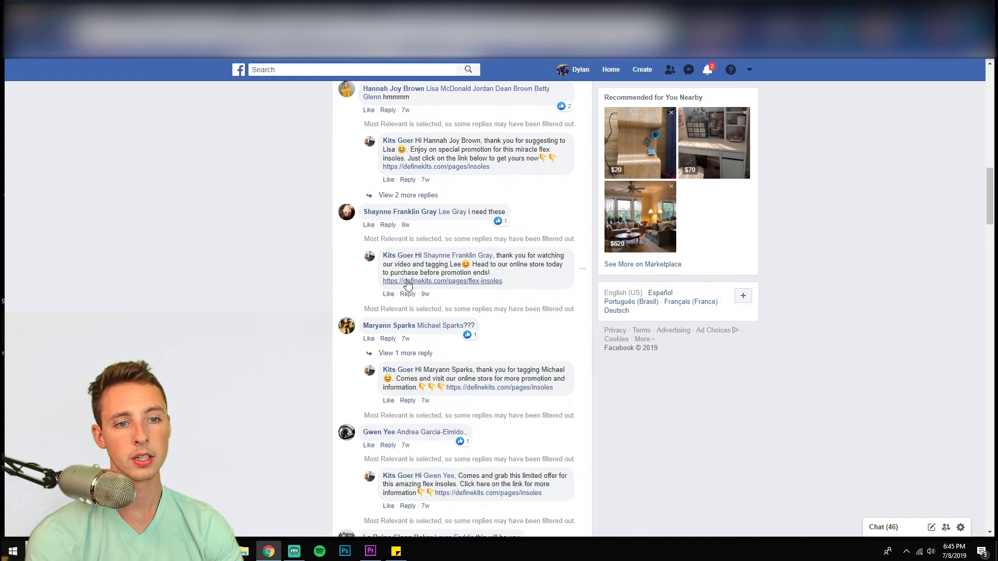
{"action": "scroll", "coordinate": [226, 364], "scroll_direction": "up", "scroll_amount": 15}
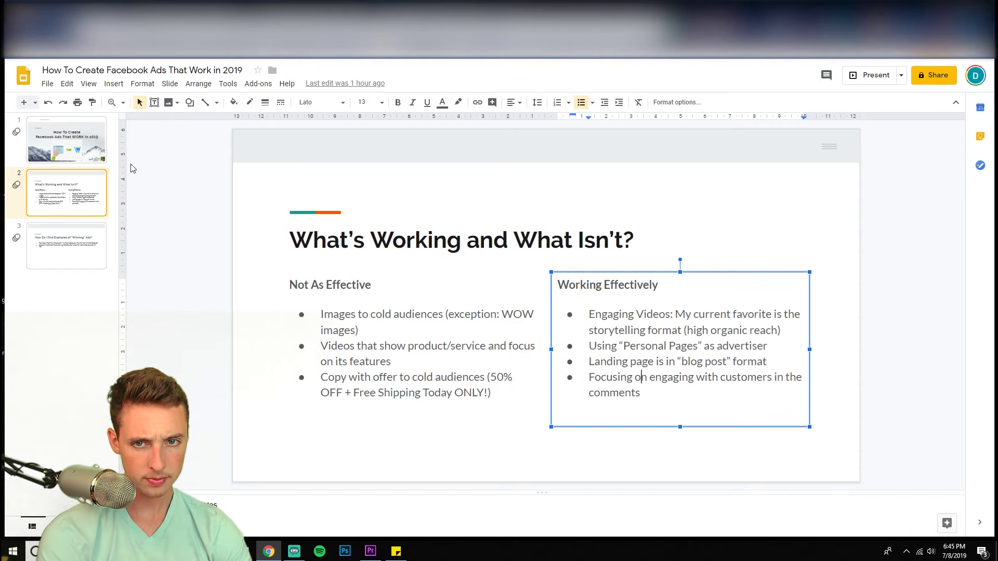
{"action": "left_click", "coordinate": [86, 265]}
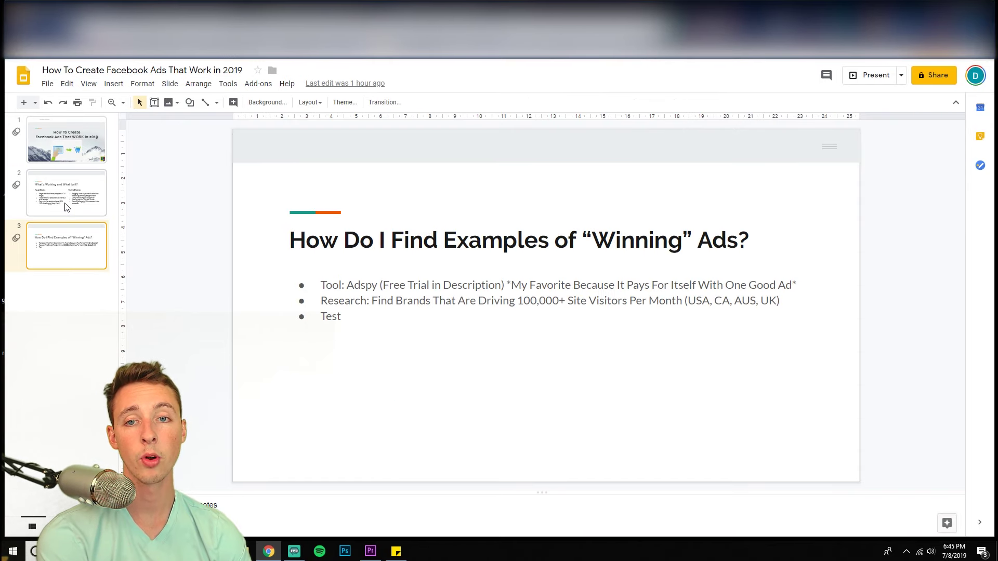
{"action": "left_click_drag", "start_coordinate": [345, 284], "coordinate": [558, 302]}
{"action": "left_click", "coordinate": [550, 285]}
{"action": "double_click", "coordinate": [550, 285]}
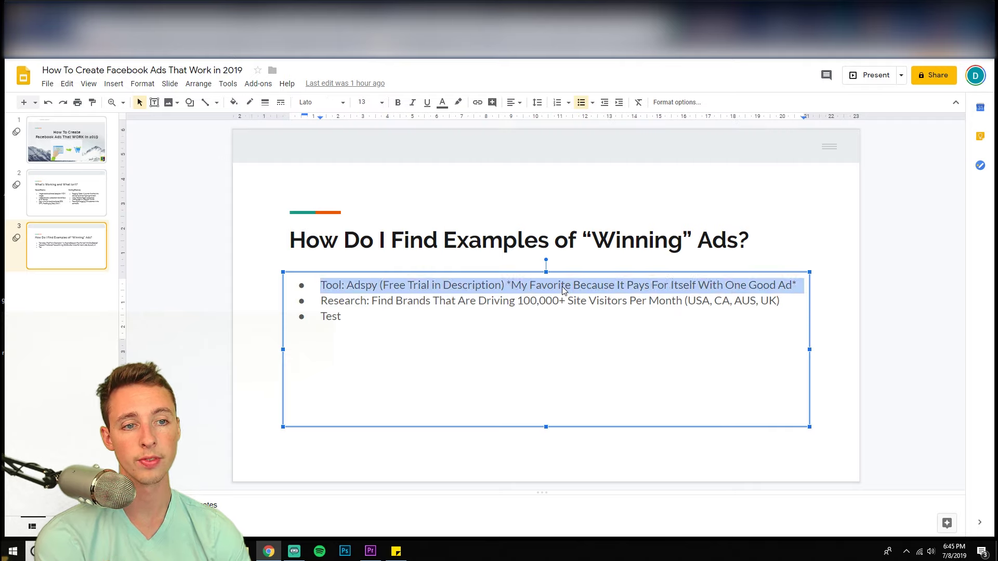
{"action": "left_click", "coordinate": [380, 314]}
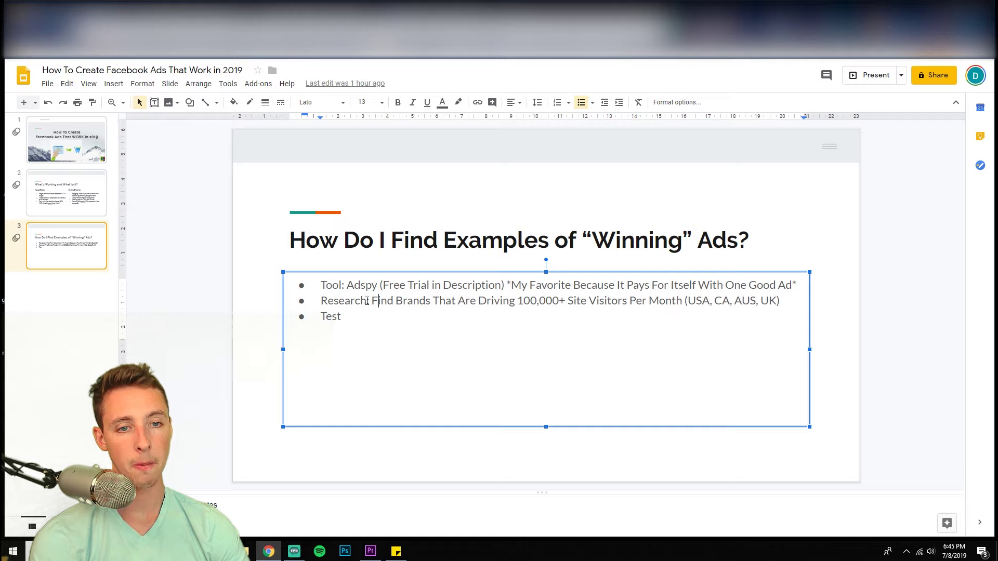
{"action": "left_click_drag", "start_coordinate": [367, 301], "coordinate": [582, 301]}
{"action": "left_click", "coordinate": [582, 301]}
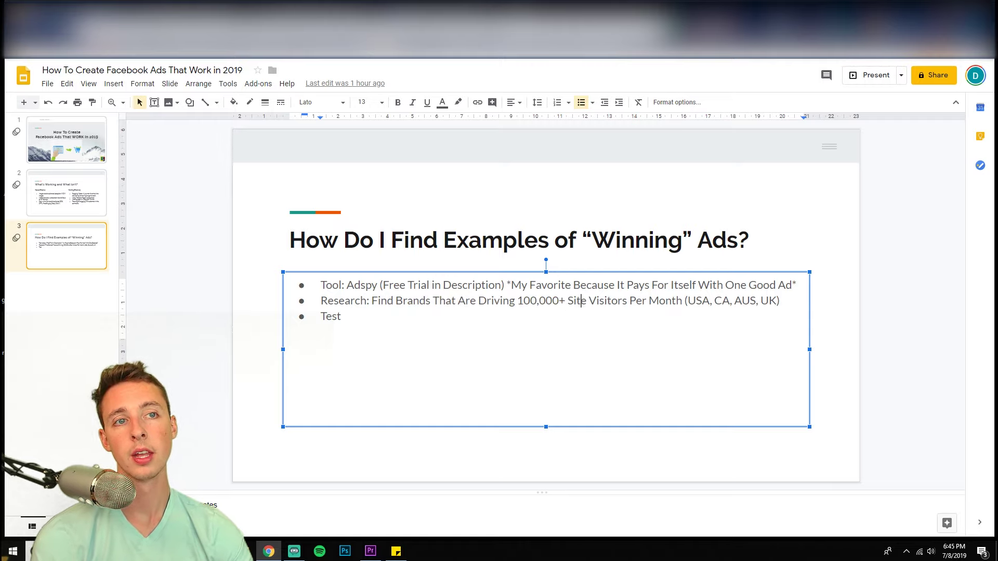
Step: Search Google for heysilkyskin in a new tab, open the HeySilkySkin store, and block its notifications
{"action": "key", "text": "ctrl+t"}
{"action": "type", "text": "heys"}
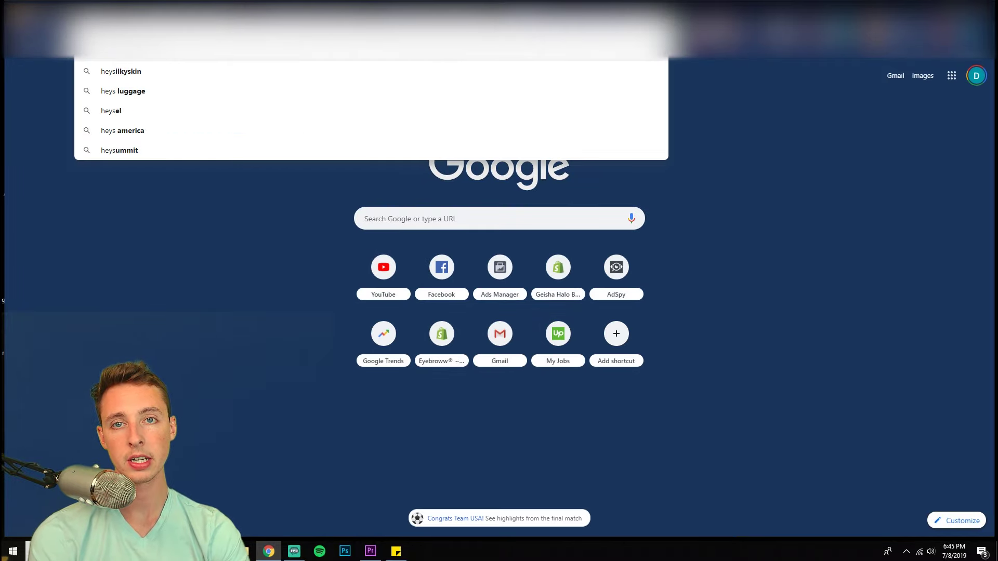
{"action": "type", "text": "ilkyskin"}
{"action": "key", "text": "Return"}
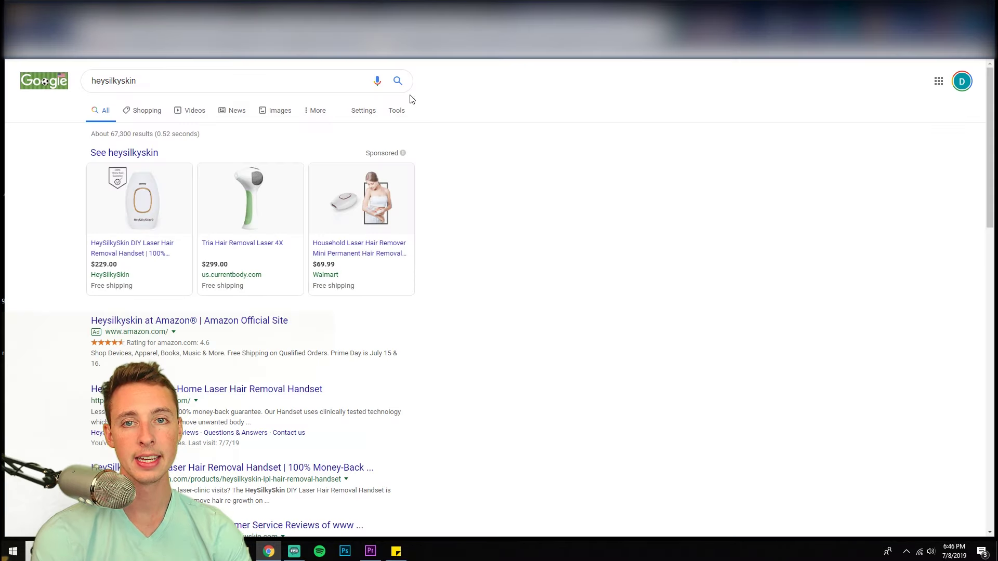
{"action": "left_click", "coordinate": [125, 231]}
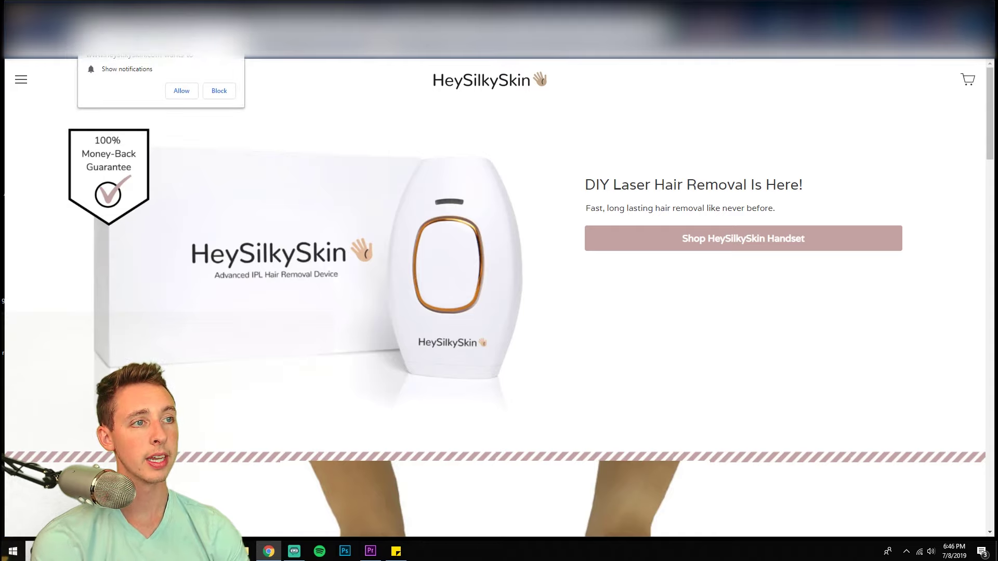
{"action": "left_click", "coordinate": [217, 93]}
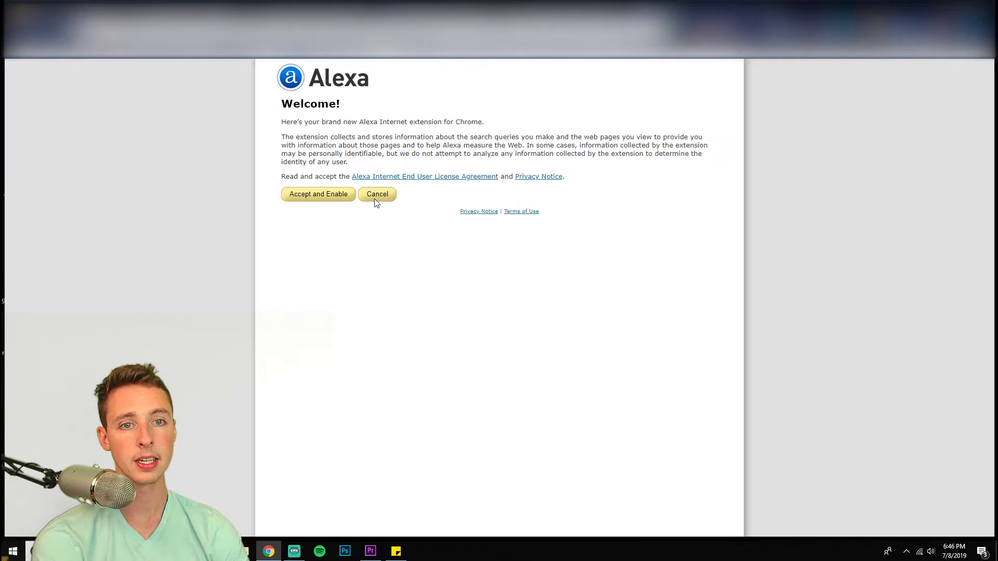
Step: Enable the Alexa add-on and check heysilkyskin.com's rank: 213,293 globally, 56,381 in the US
{"action": "left_click", "coordinate": [317, 197]}
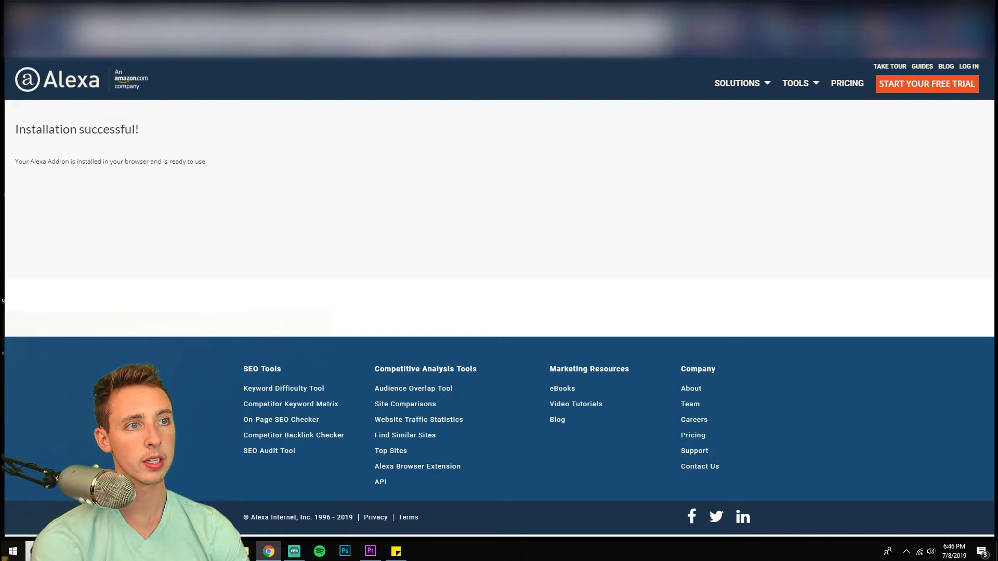
{"action": "left_click", "coordinate": [747, 18]}
{"action": "left_click", "coordinate": [891, 24]}
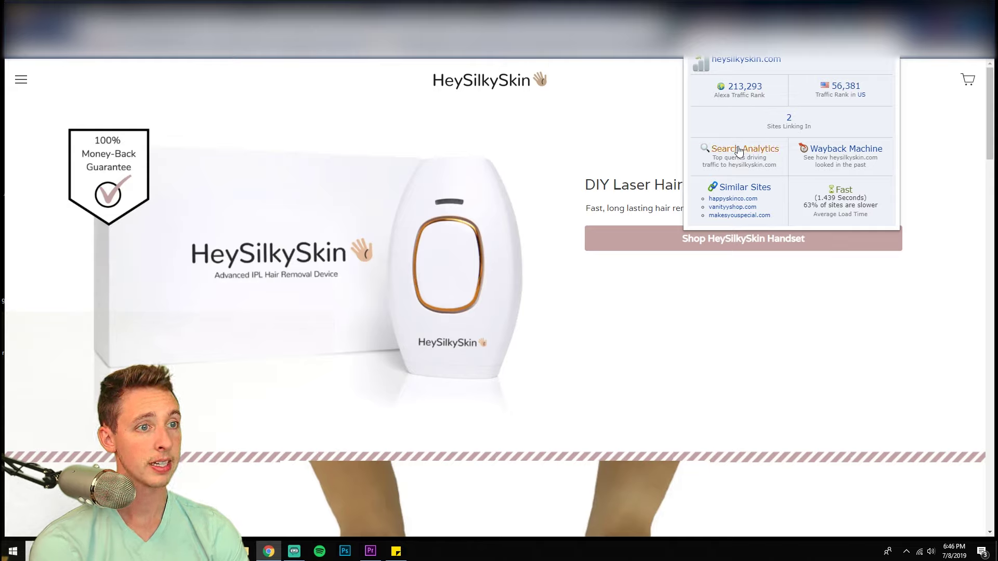
{"action": "key", "text": "Escape"}
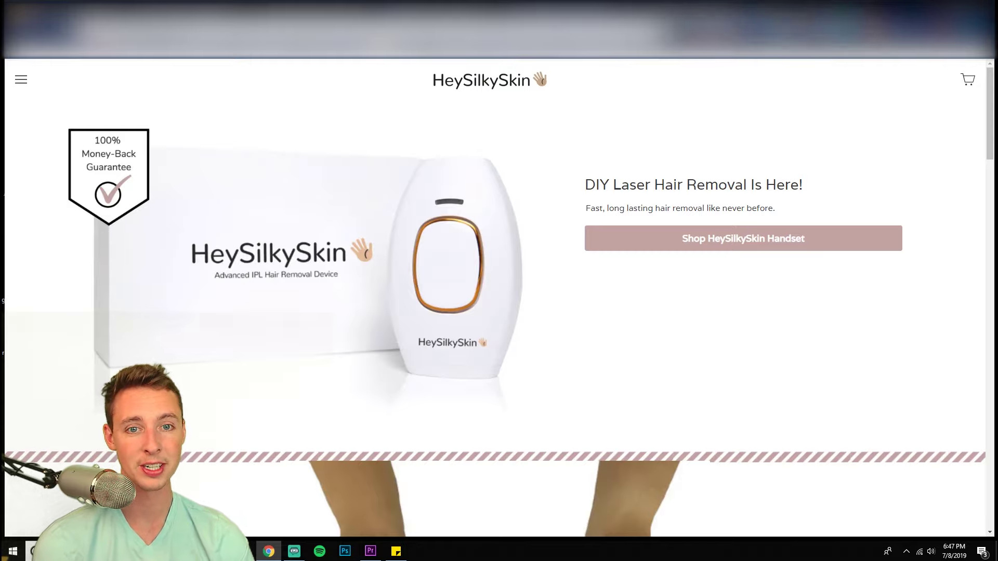
Step: Review heysilkyskin.com's SimilarWeb visits (90.17K, 41.11% US) and copy the site name heysilkyskin
{"action": "key", "text": "ctrl+Tab"}
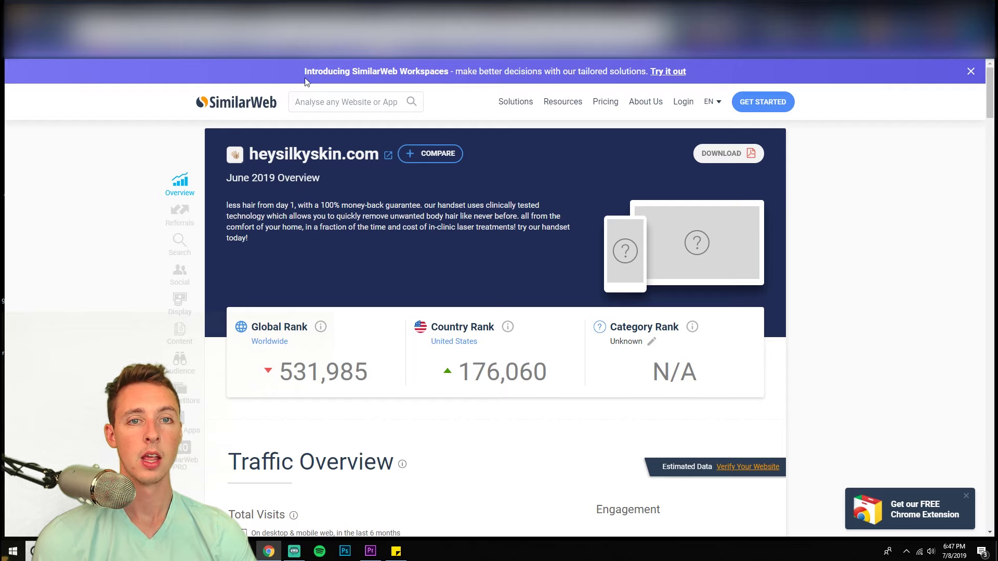
{"action": "left_click_drag", "start_coordinate": [270, 153], "coordinate": [353, 167]}
{"action": "left_click", "coordinate": [359, 179]}
{"action": "scroll", "coordinate": [361, 208], "scroll_direction": "down", "scroll_amount": 5}
{"action": "scroll", "coordinate": [452, 212], "scroll_direction": "down", "scroll_amount": 1}
{"action": "scroll", "coordinate": [453, 212], "scroll_direction": "up", "scroll_amount": 1}
{"action": "scroll", "coordinate": [452, 211], "scroll_direction": "down", "scroll_amount": 1}
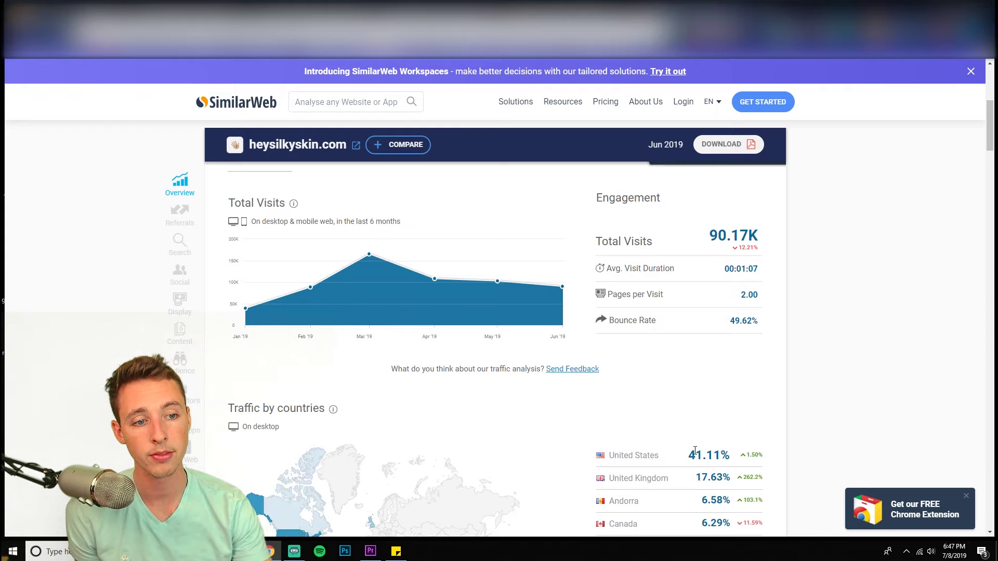
{"action": "mouse_move", "coordinate": [388, 261]}
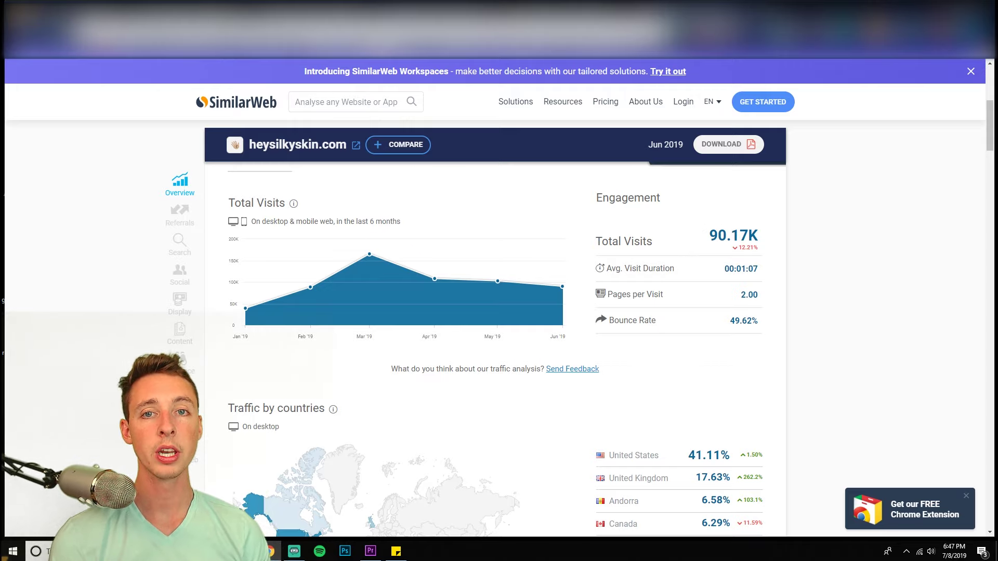
{"action": "left_click_drag", "start_coordinate": [318, 145], "coordinate": [250, 149]}
{"action": "key", "text": "ctrl+c"}
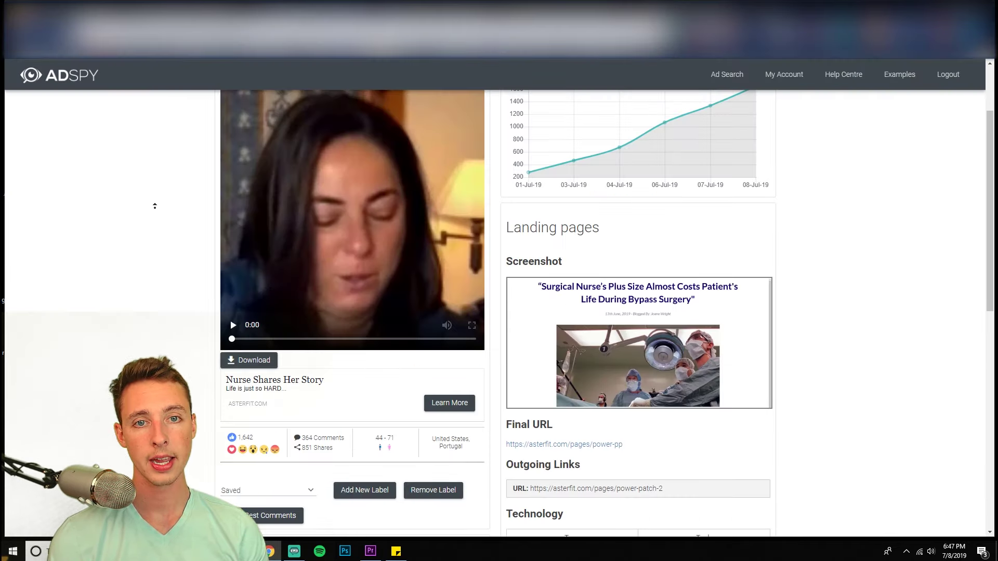
Step: Filter AdSpy ads by the advertiser name heysilkyskin
{"action": "scroll", "coordinate": [152, 184], "scroll_direction": "up", "scroll_amount": 5}
{"action": "left_click", "coordinate": [255, 115]}
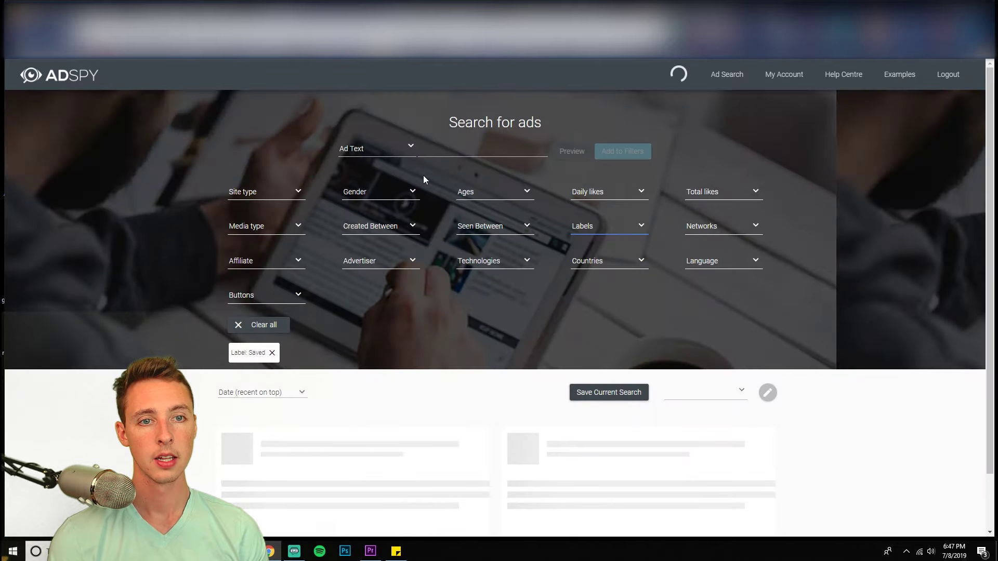
{"action": "left_click", "coordinate": [395, 157]}
{"action": "left_click", "coordinate": [369, 161]}
{"action": "left_click", "coordinate": [370, 203]}
{"action": "left_click", "coordinate": [436, 149]}
{"action": "key", "text": "ctrl+v"}
{"action": "left_click", "coordinate": [636, 161]}
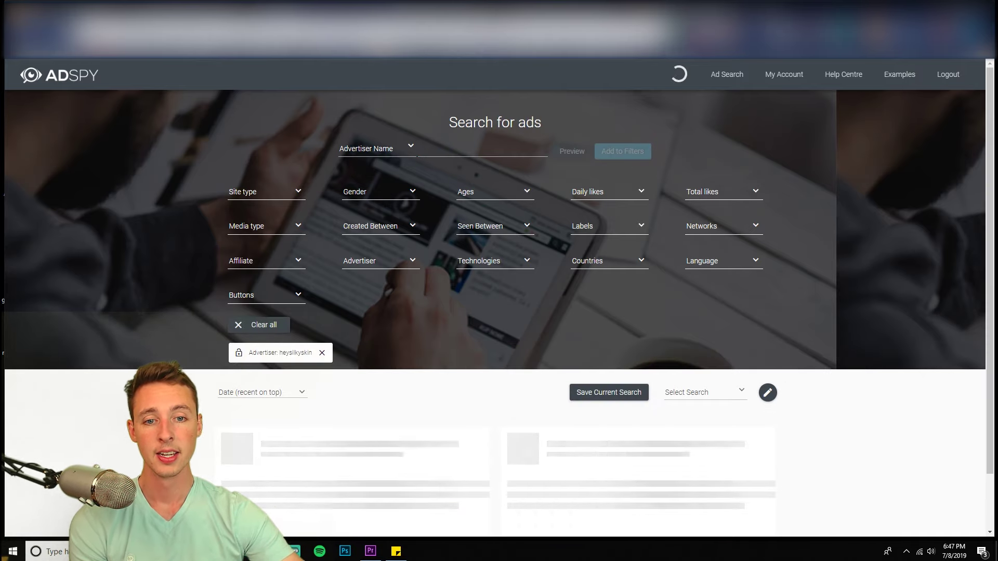
Step: Sort the heysilkyskin ads by Likes and browse the results
{"action": "scroll", "coordinate": [178, 357], "scroll_direction": "down", "scroll_amount": 3}
{"action": "scroll", "coordinate": [178, 356], "scroll_direction": "down", "scroll_amount": 2}
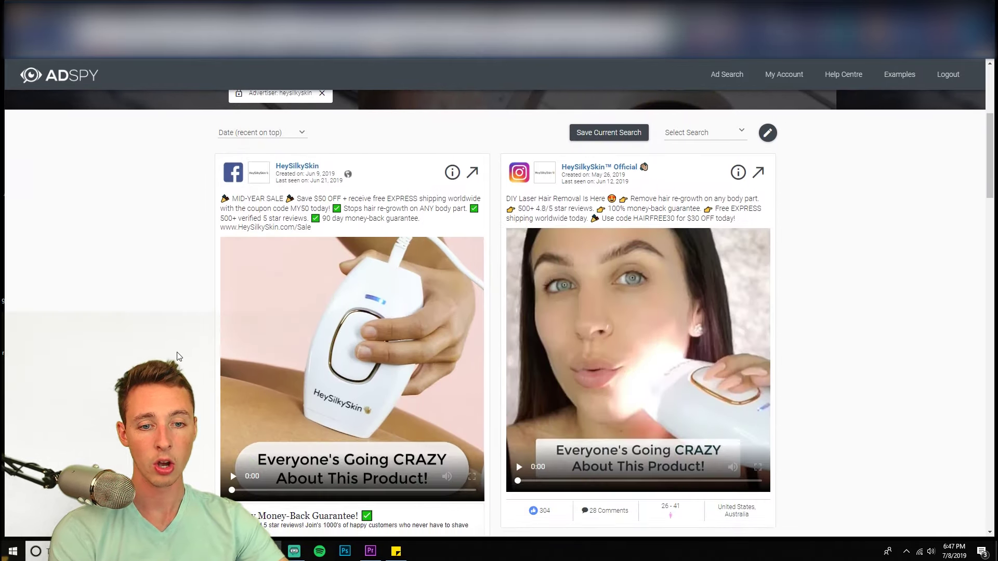
{"action": "scroll", "coordinate": [178, 356], "scroll_direction": "down", "scroll_amount": 15}
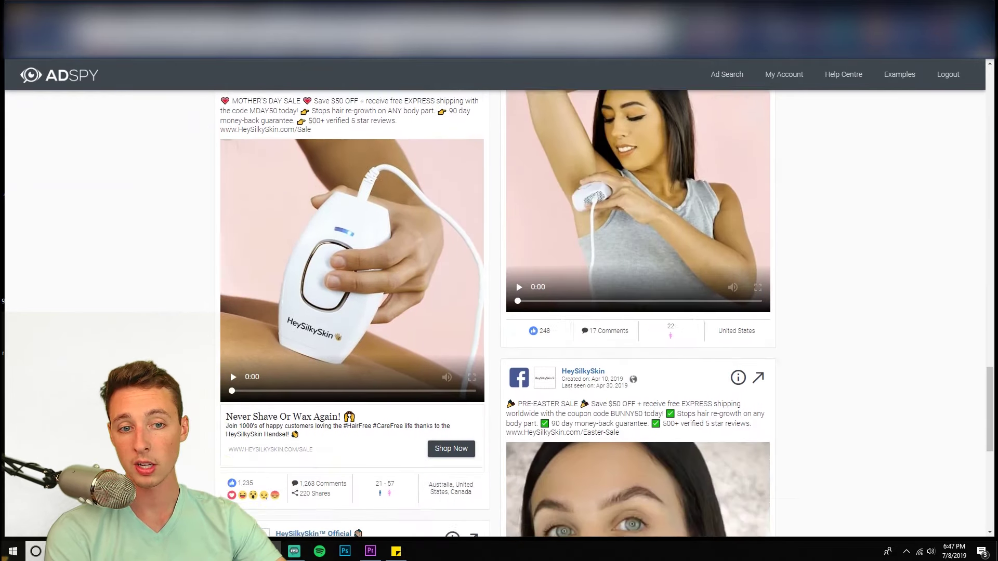
{"action": "scroll", "coordinate": [178, 357], "scroll_direction": "down", "scroll_amount": 5}
{"action": "scroll", "coordinate": [179, 356], "scroll_direction": "up", "scroll_amount": 20}
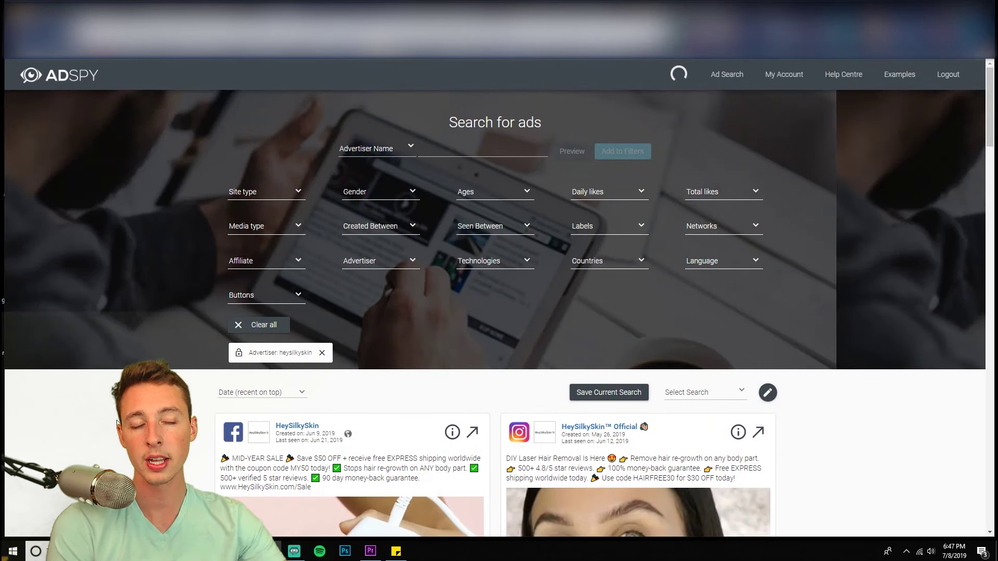
{"action": "scroll", "coordinate": [494, 313], "scroll_direction": "down", "scroll_amount": 1}
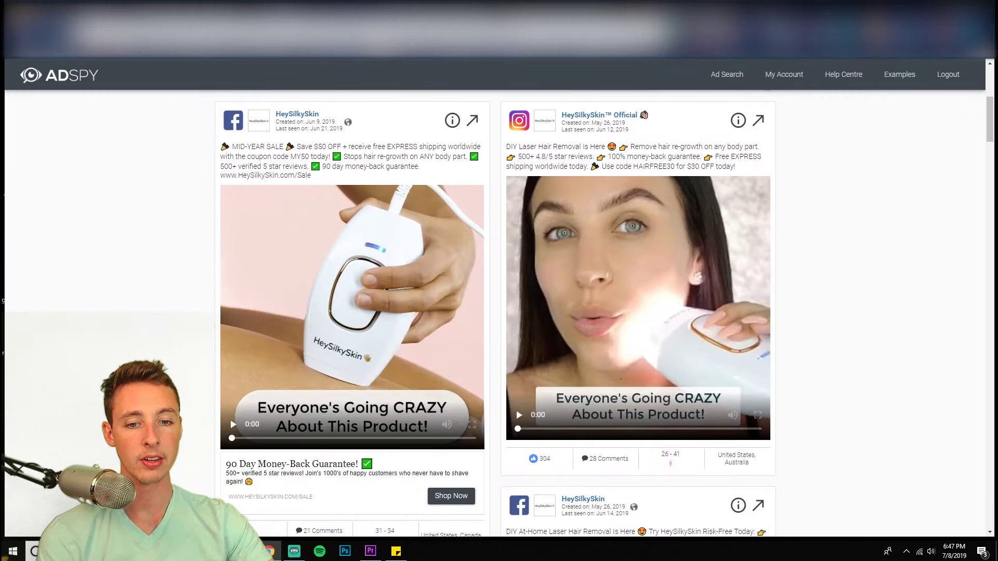
{"action": "scroll", "coordinate": [493, 312], "scroll_direction": "down", "scroll_amount": 2}
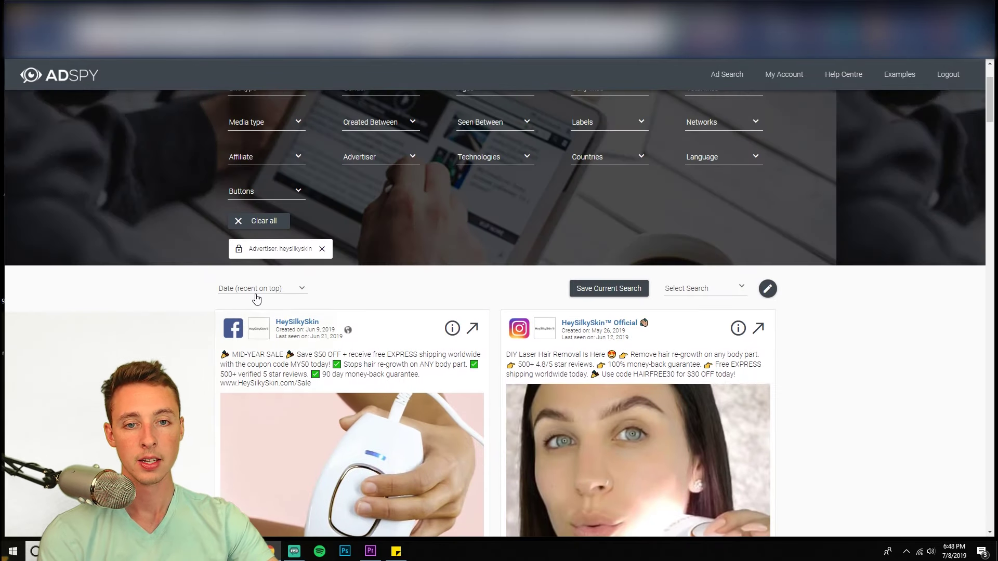
{"action": "left_click", "coordinate": [257, 289]}
{"action": "left_click", "coordinate": [234, 340]}
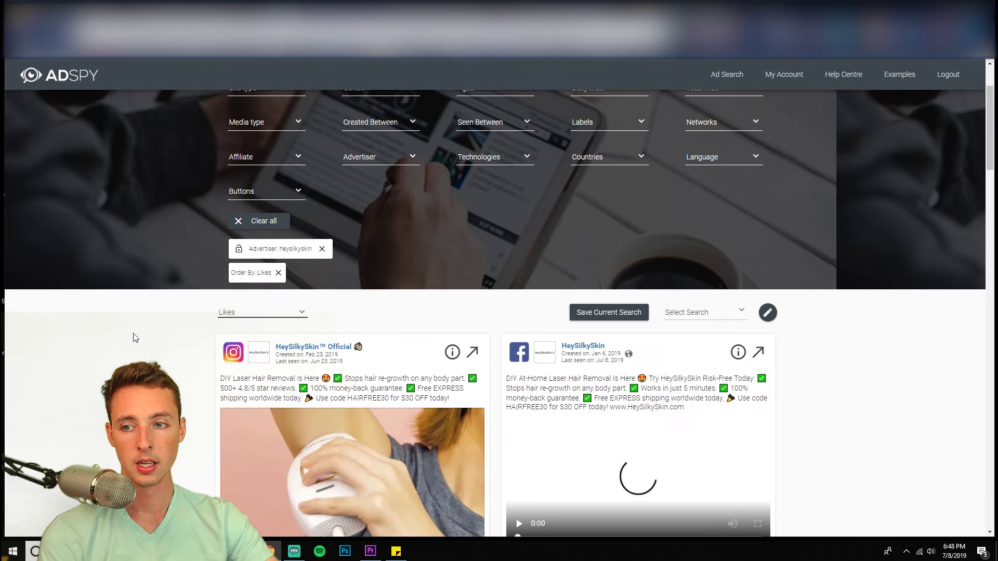
{"action": "scroll", "coordinate": [134, 338], "scroll_direction": "down", "scroll_amount": 5}
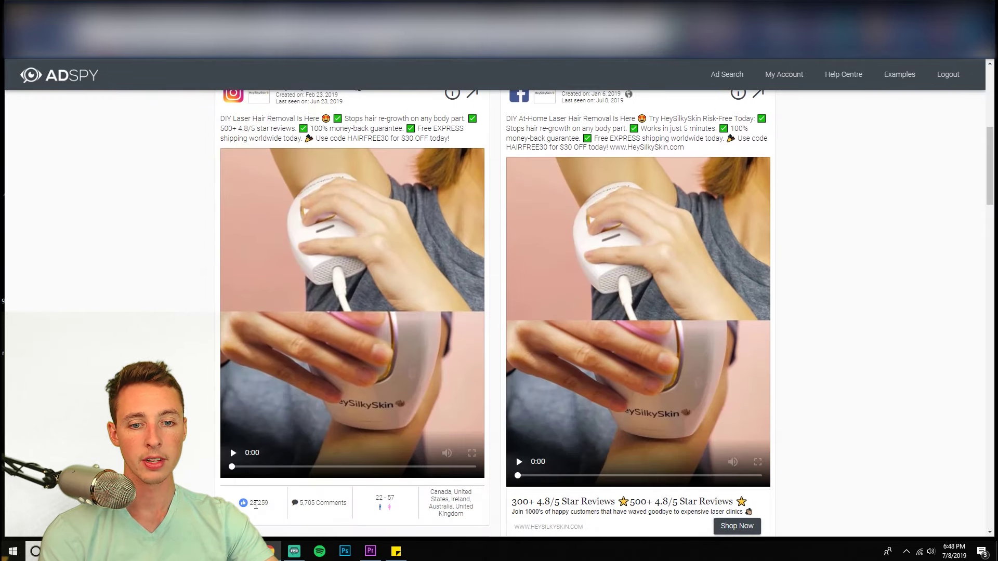
{"action": "scroll", "coordinate": [229, 460], "scroll_direction": "up", "scroll_amount": 5}
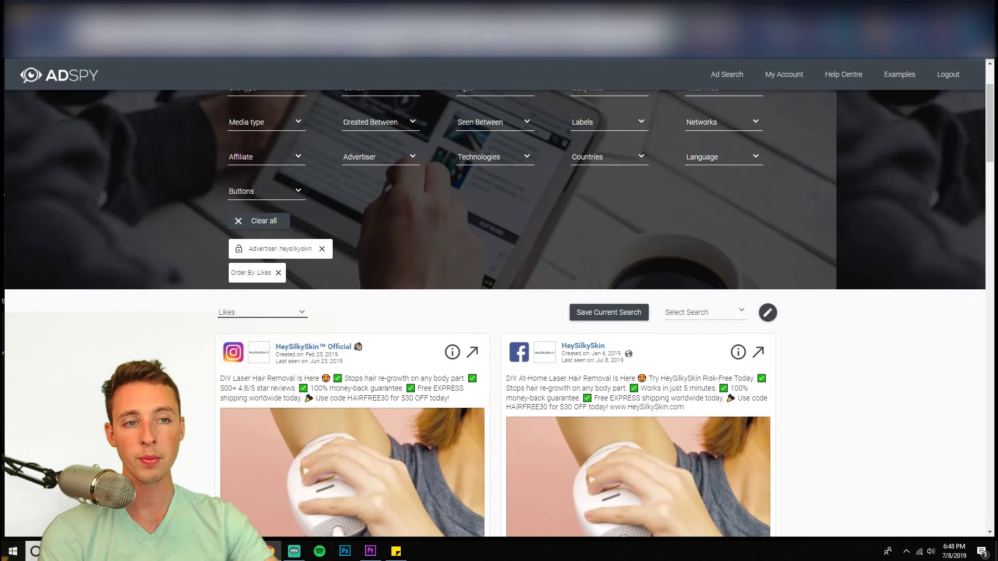
{"action": "scroll", "coordinate": [494, 311], "scroll_direction": "up", "scroll_amount": 2}
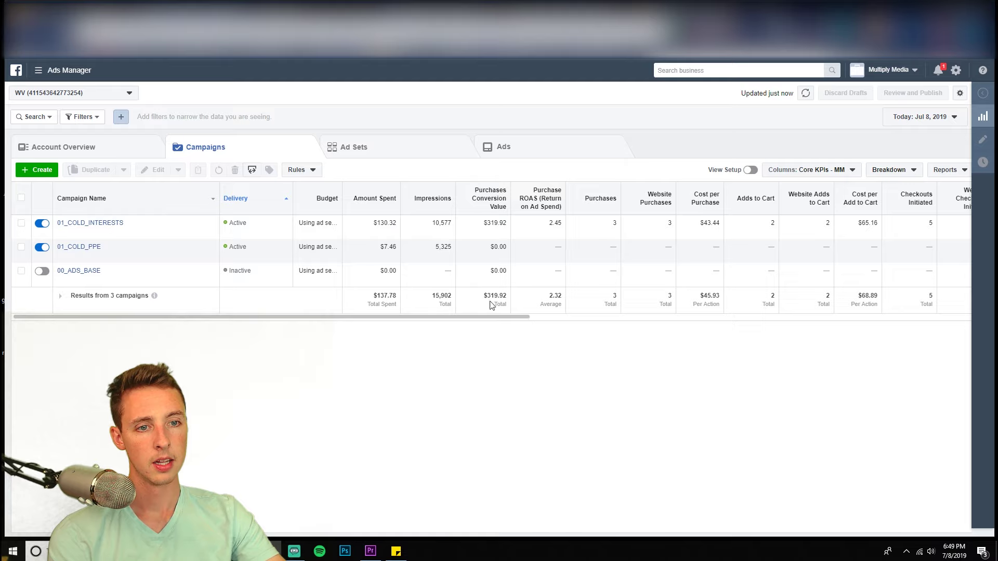
Step: Check the $319.92 total purchase value, then open the 01_COLD_INTERESTS campaign's ad sets
{"action": "left_click_drag", "start_coordinate": [482, 296], "coordinate": [508, 299]}
{"action": "left_click", "coordinate": [520, 333]}
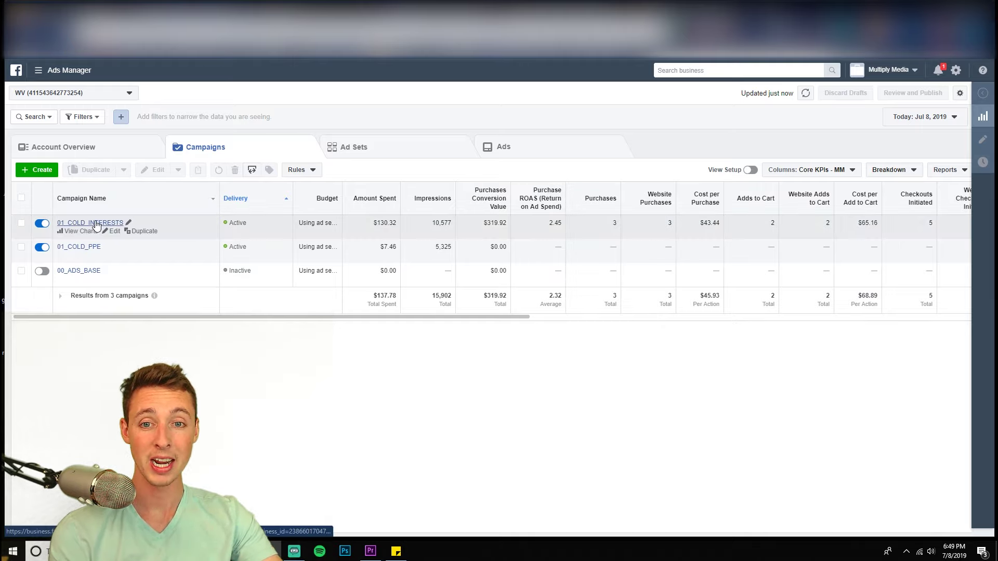
{"action": "left_click_drag", "start_coordinate": [504, 295], "coordinate": [485, 297]}
{"action": "left_click", "coordinate": [484, 297]}
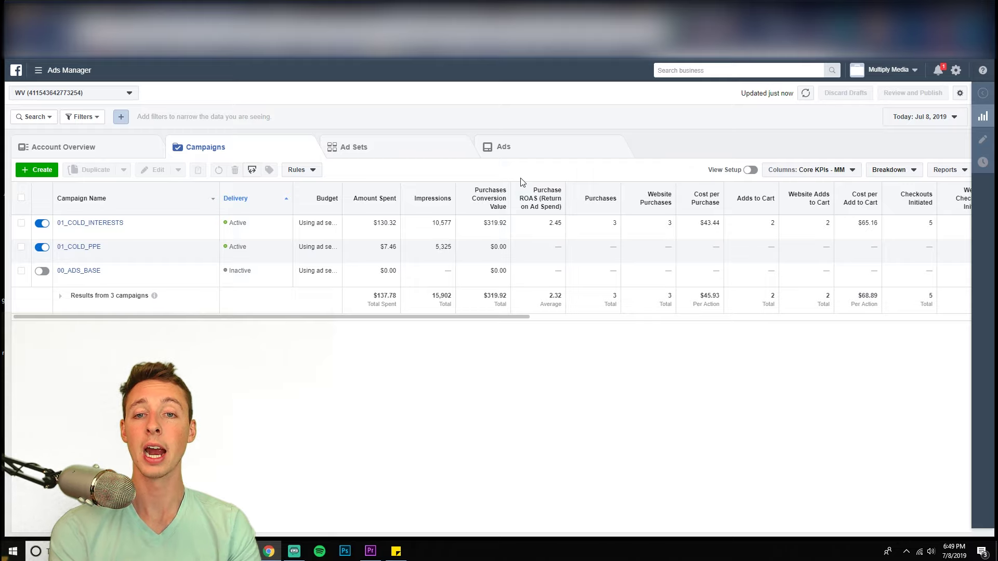
{"action": "left_click", "coordinate": [77, 222]}
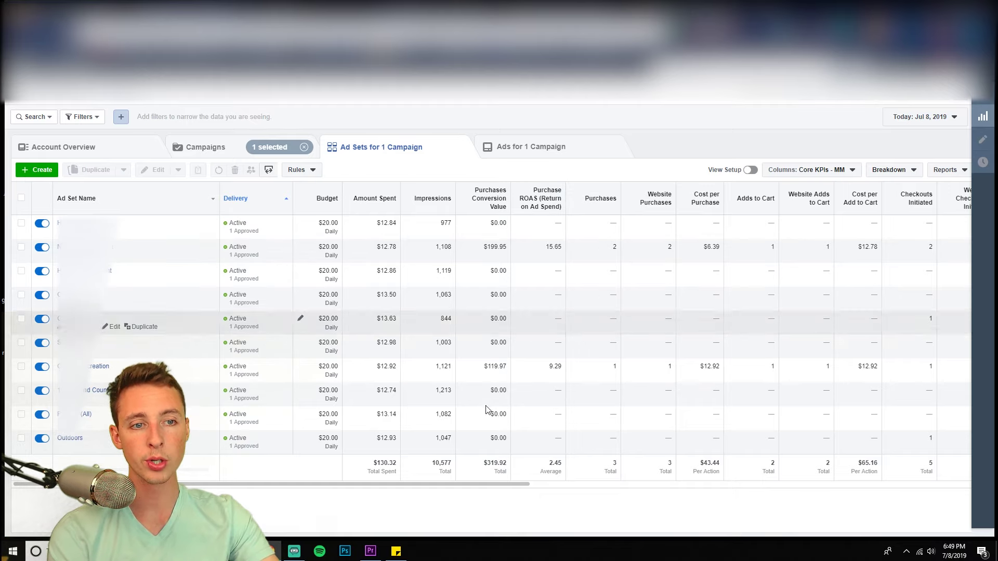
Step: Scroll the ad sets table to the CPM column and sort cheapest first, $10.50 to $16.15
{"action": "left_click_drag", "start_coordinate": [293, 489], "coordinate": [670, 540]}
{"action": "left_click_drag", "start_coordinate": [661, 492], "coordinate": [697, 492]}
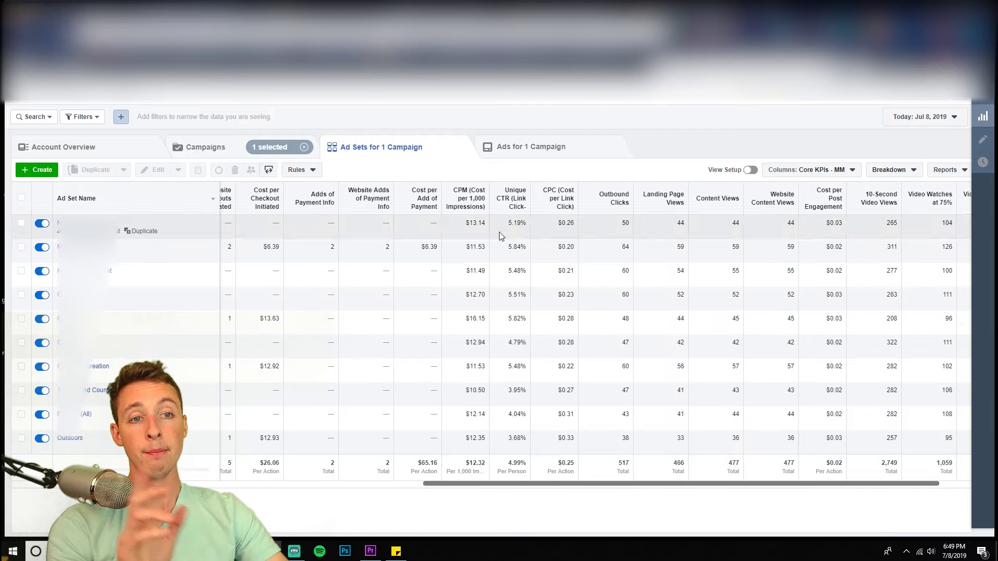
{"action": "mouse_move", "coordinate": [472, 208]}
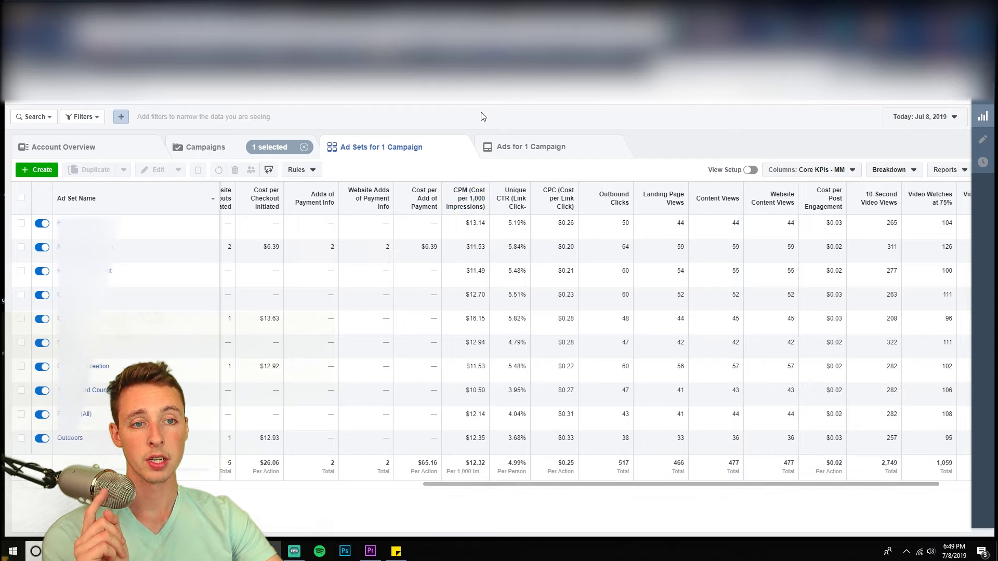
{"action": "left_click", "coordinate": [482, 200]}
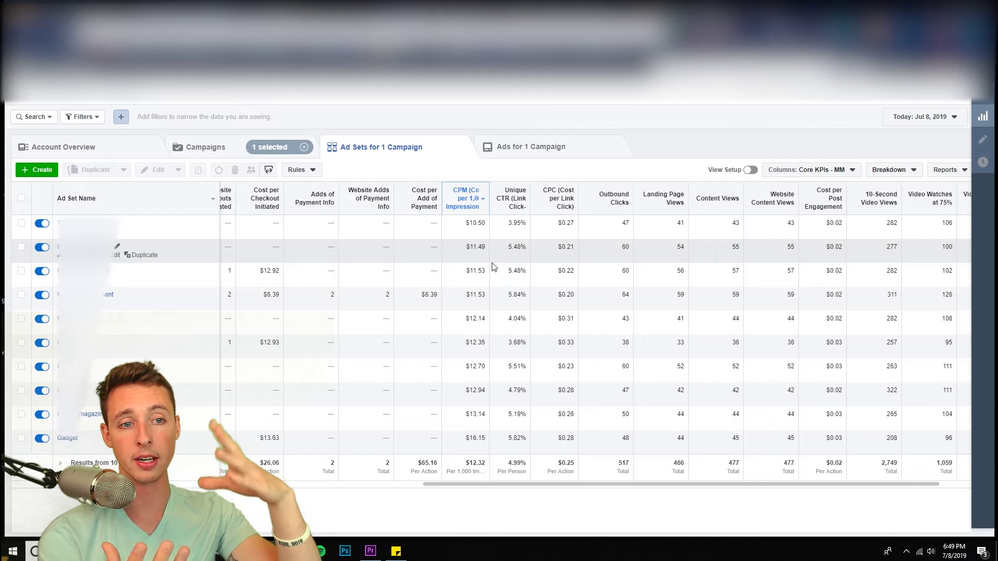
Step: Select the ad set with the lowest CPM, $10.50
{"action": "left_click", "coordinate": [458, 224]}
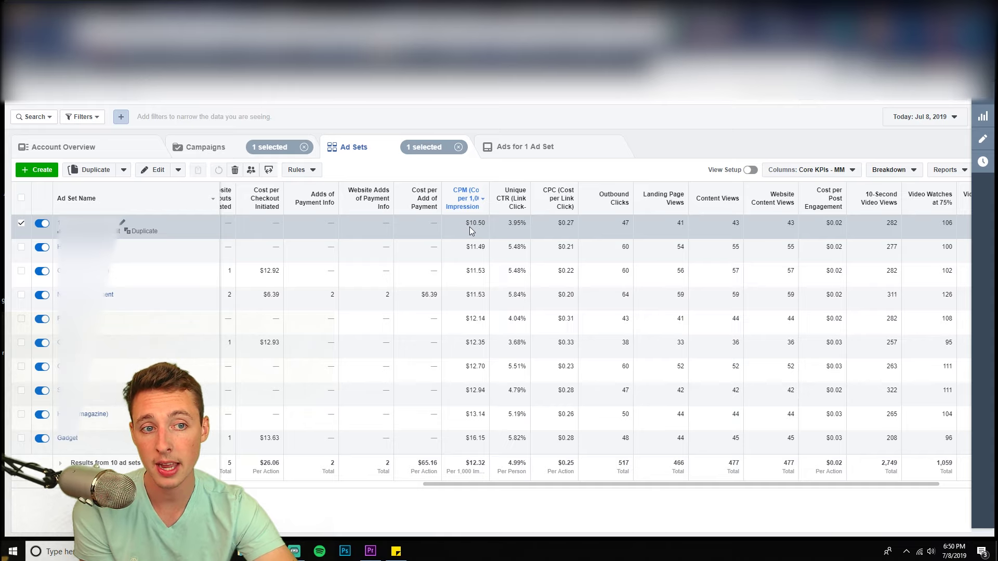
Step: Sort the ad sets by Unique CTR descending, from 5.84% down to 3.68%
{"action": "left_click", "coordinate": [518, 214]}
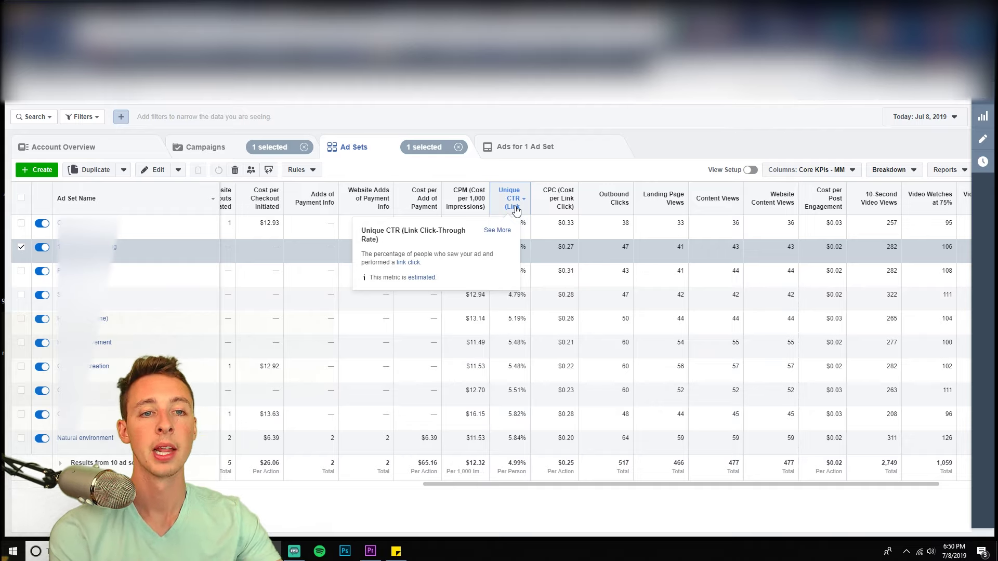
{"action": "left_click", "coordinate": [514, 205]}
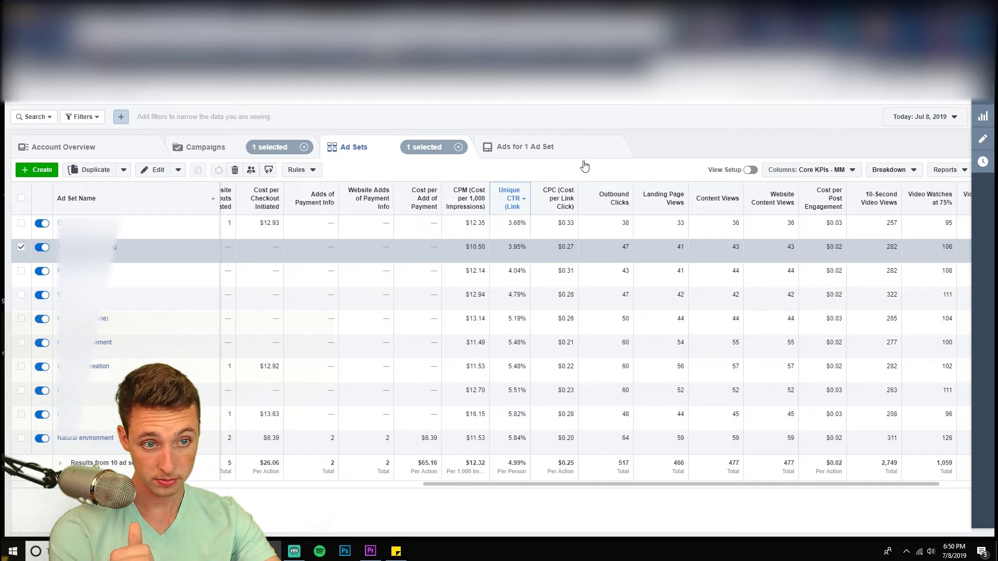
{"action": "left_click", "coordinate": [511, 198]}
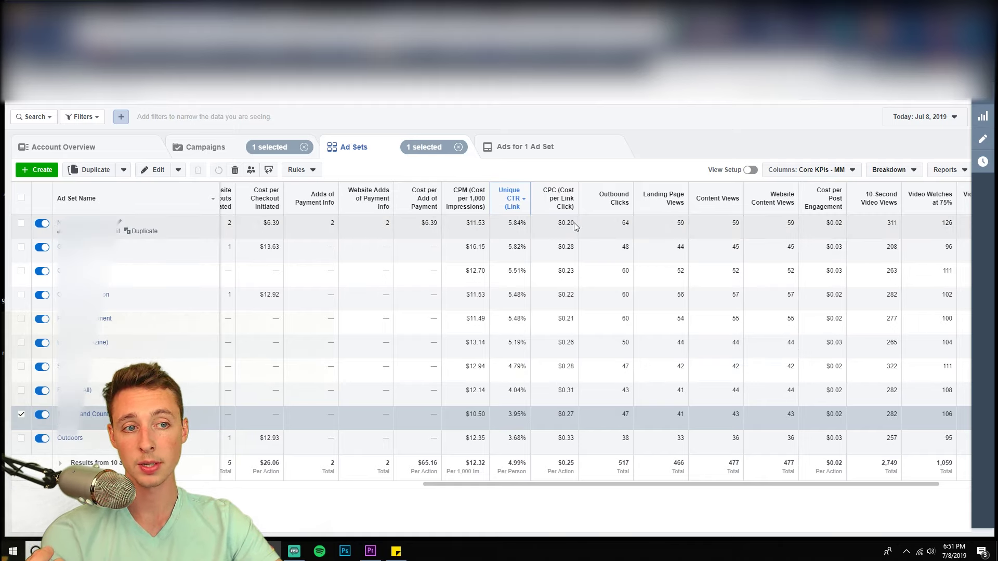
Step: Select the top 5.84% CTR ad set and check its $0.20 cost per link click
{"action": "left_click", "coordinate": [574, 223]}
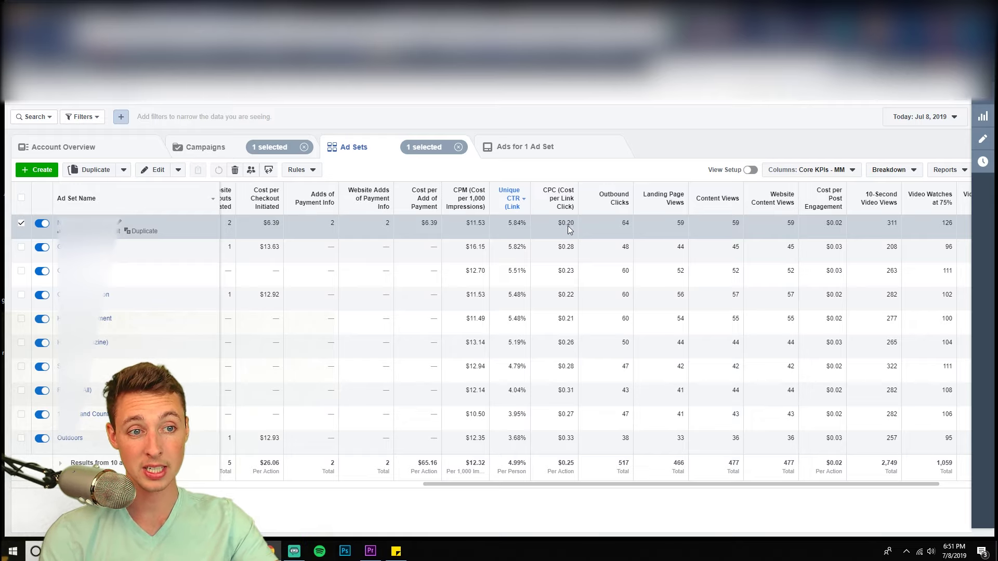
{"action": "triple_click", "coordinate": [568, 223]}
{"action": "left_click", "coordinate": [569, 225]}
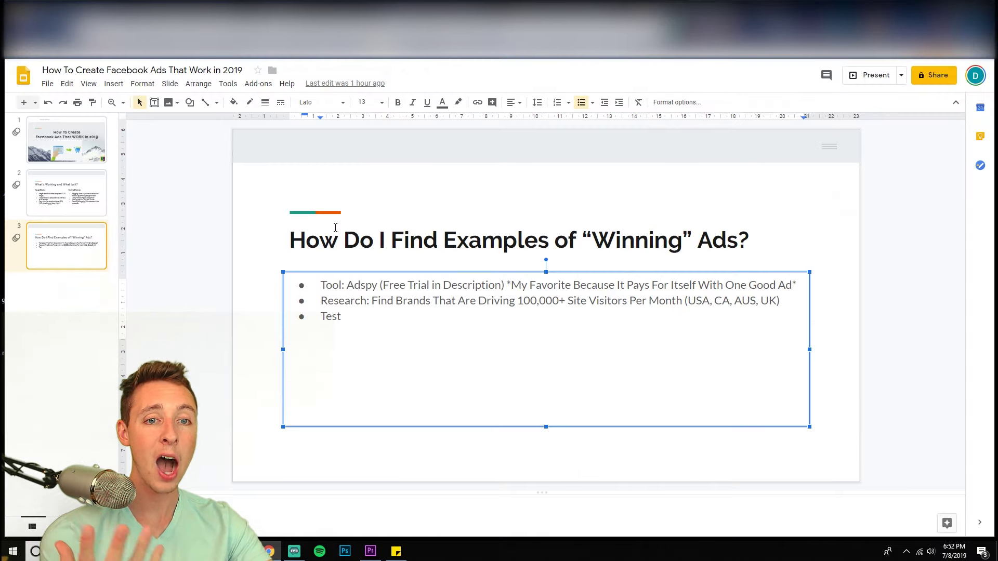
Step: Go back to slide 2, 'What's Working and What Isn't?', in the Google Slides deck
{"action": "left_click", "coordinate": [391, 183]}
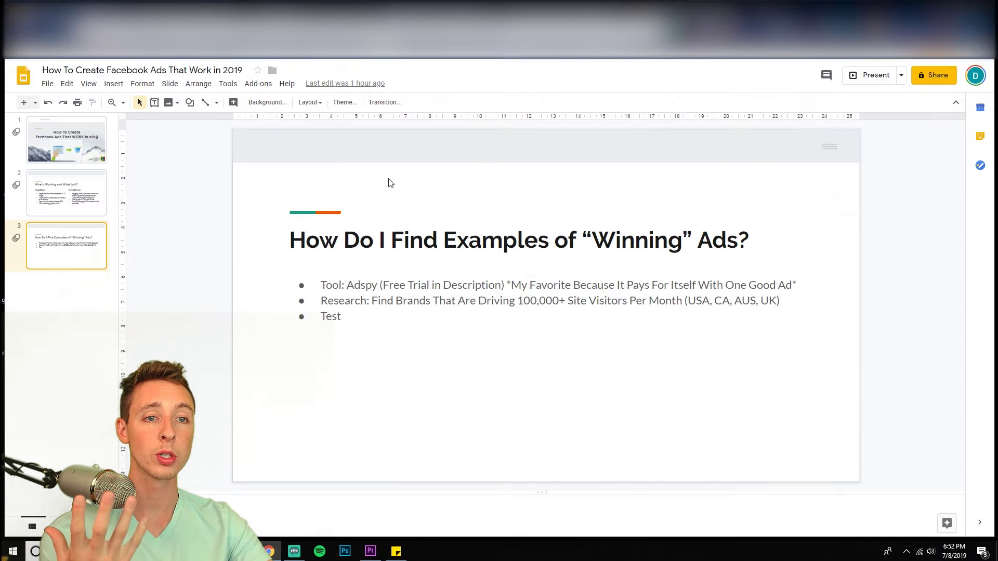
{"action": "left_click", "coordinate": [78, 135]}
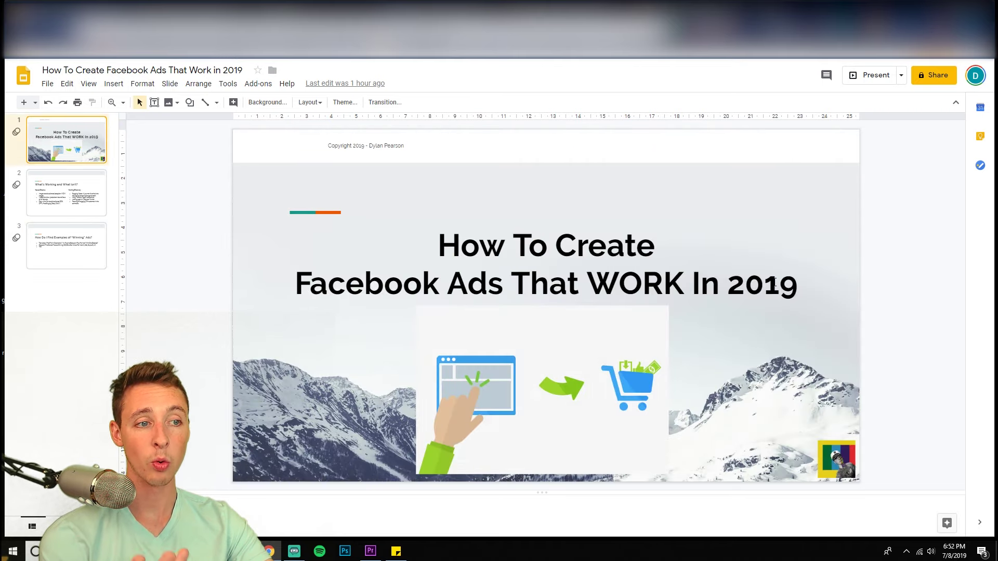
{"action": "left_click", "coordinate": [84, 204]}
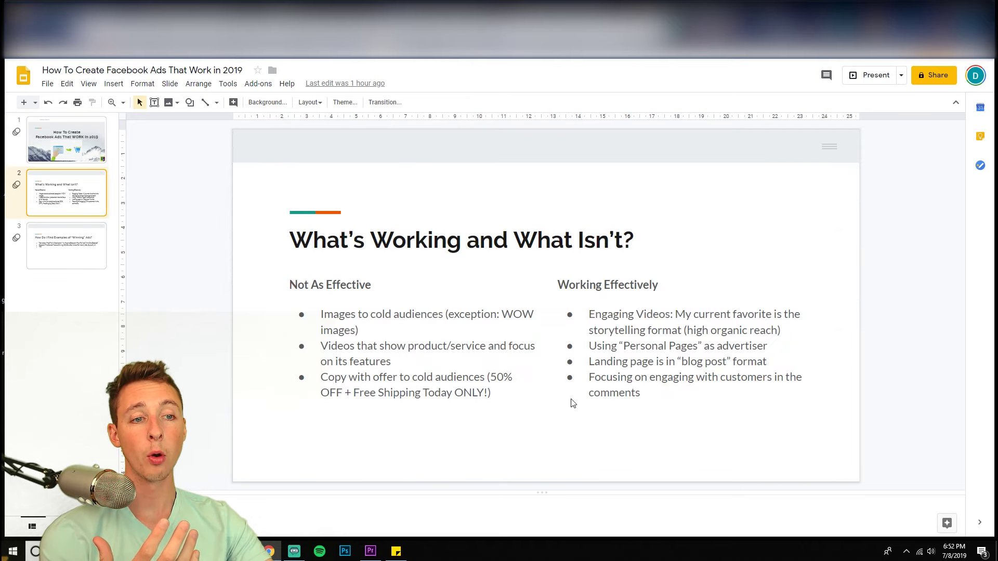